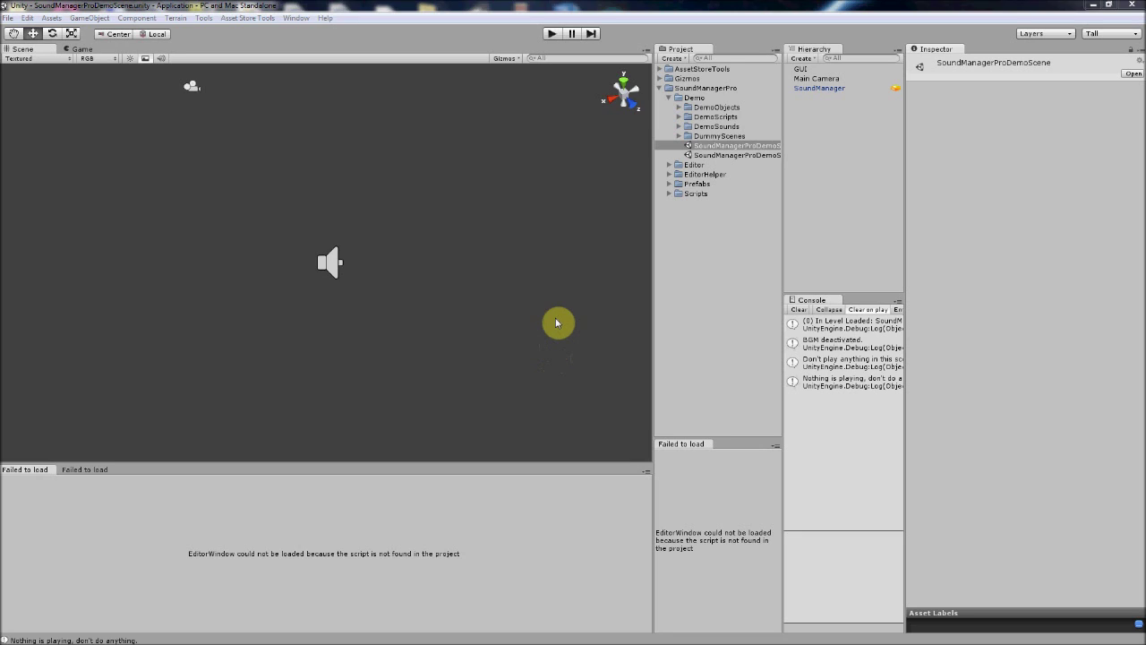
Start play mode and load MusicScene1, MusicScene2 and MusicScene3 in turn to hear the crossfades.
{"action": "left_click", "coordinate": [552, 34]}
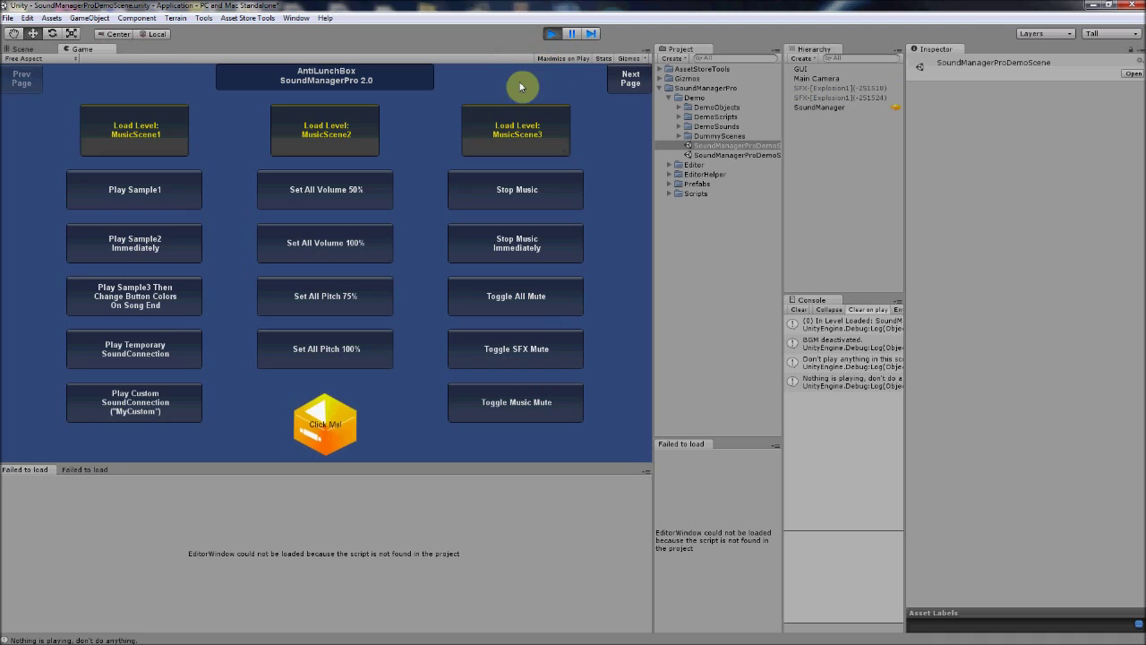
{"action": "left_click", "coordinate": [150, 142]}
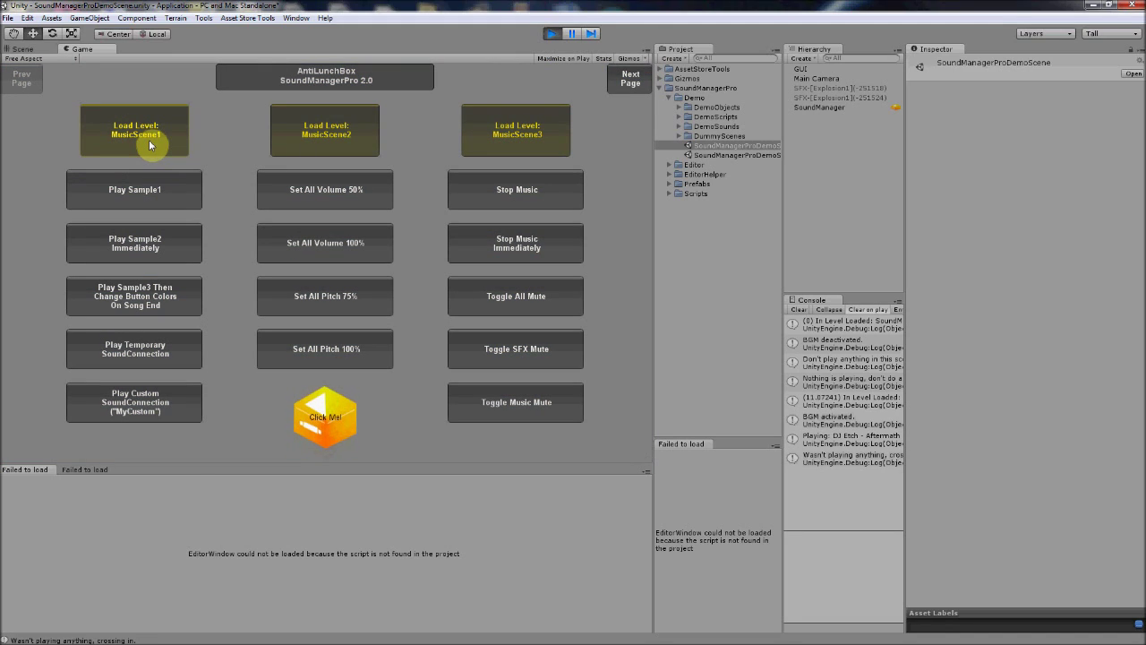
{"action": "left_click", "coordinate": [318, 134]}
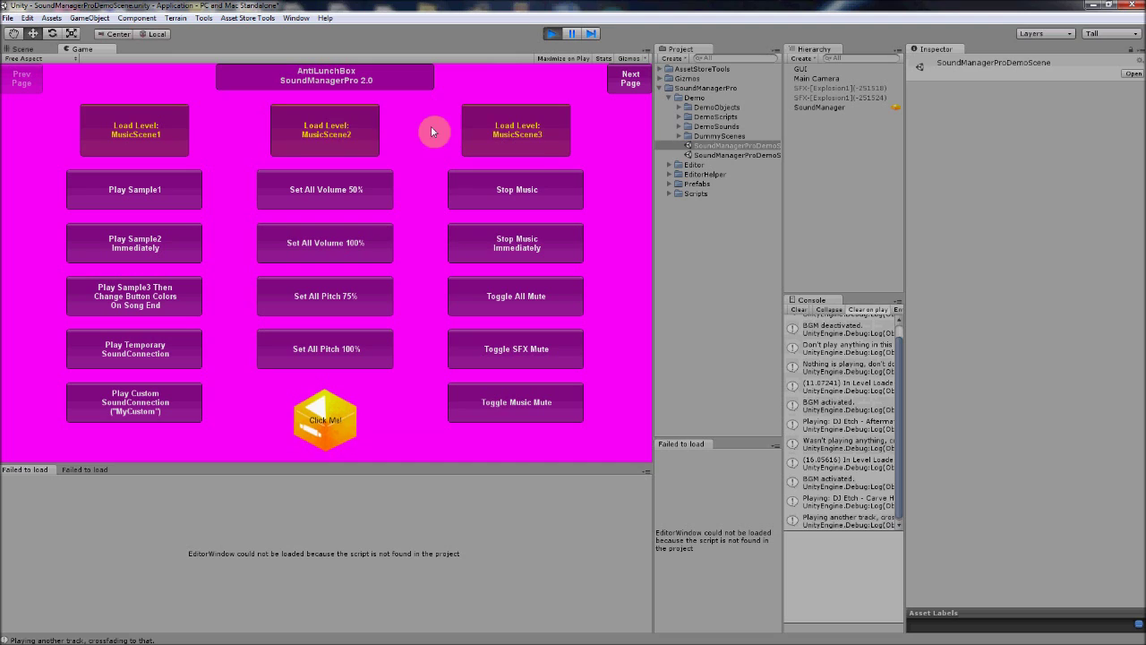
{"action": "left_click", "coordinate": [532, 131]}
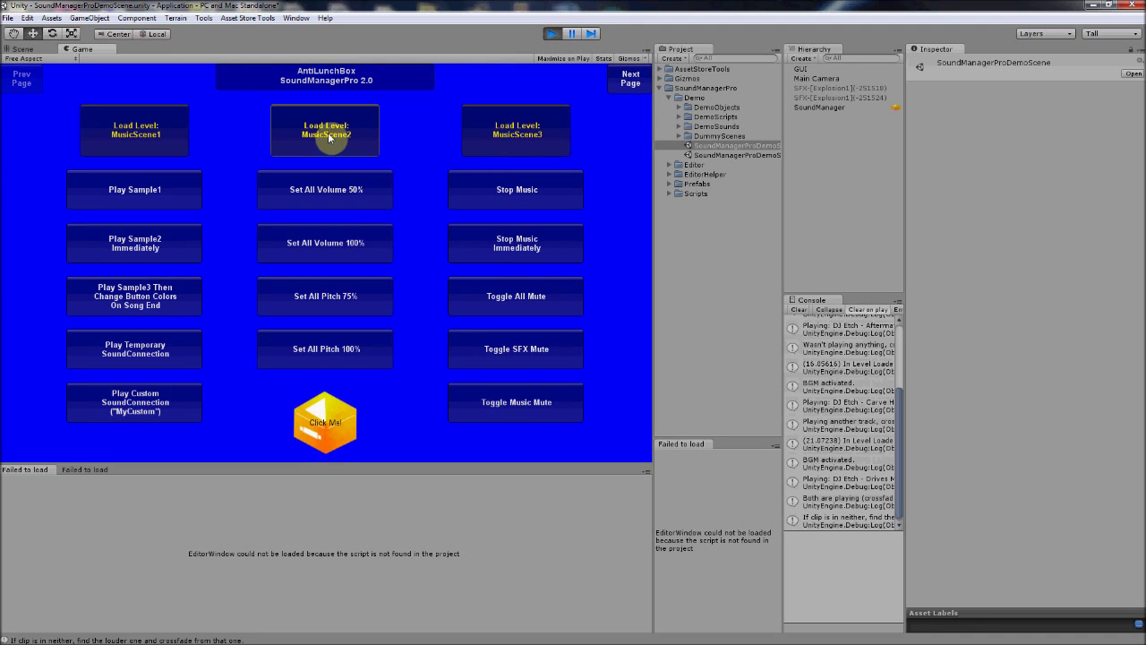
Rapidly switch between MusicScene2 and MusicScene1 mid-crossfade, then stop play mode.
{"action": "left_click", "coordinate": [328, 134]}
{"action": "left_click", "coordinate": [104, 138]}
{"action": "left_click", "coordinate": [337, 133]}
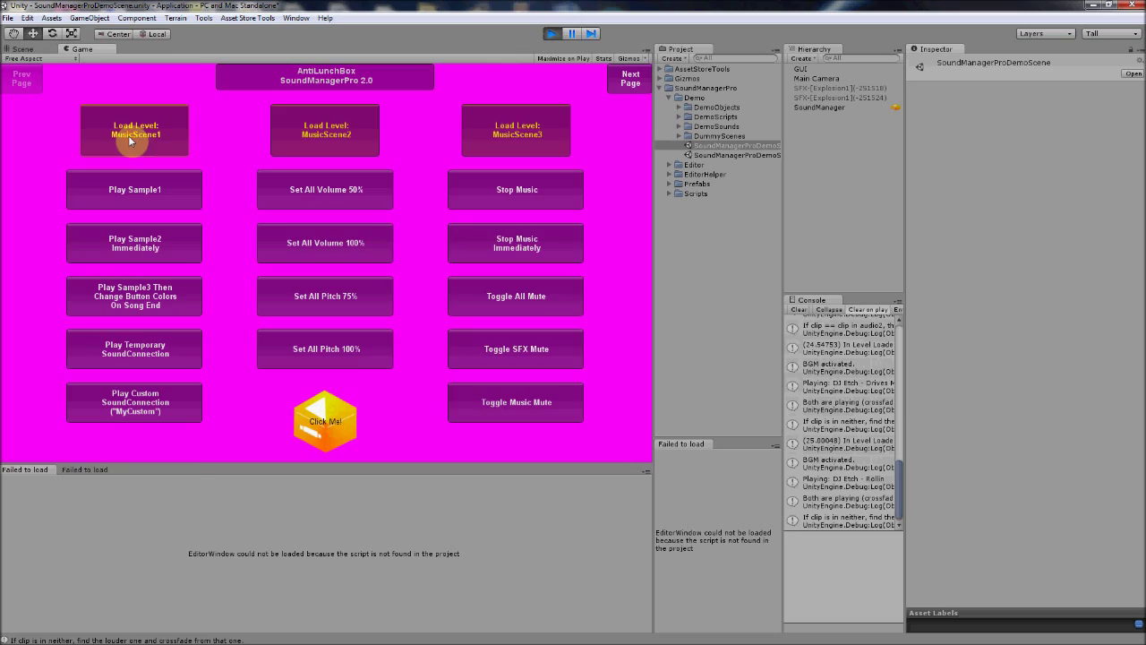
{"action": "left_click", "coordinate": [128, 135]}
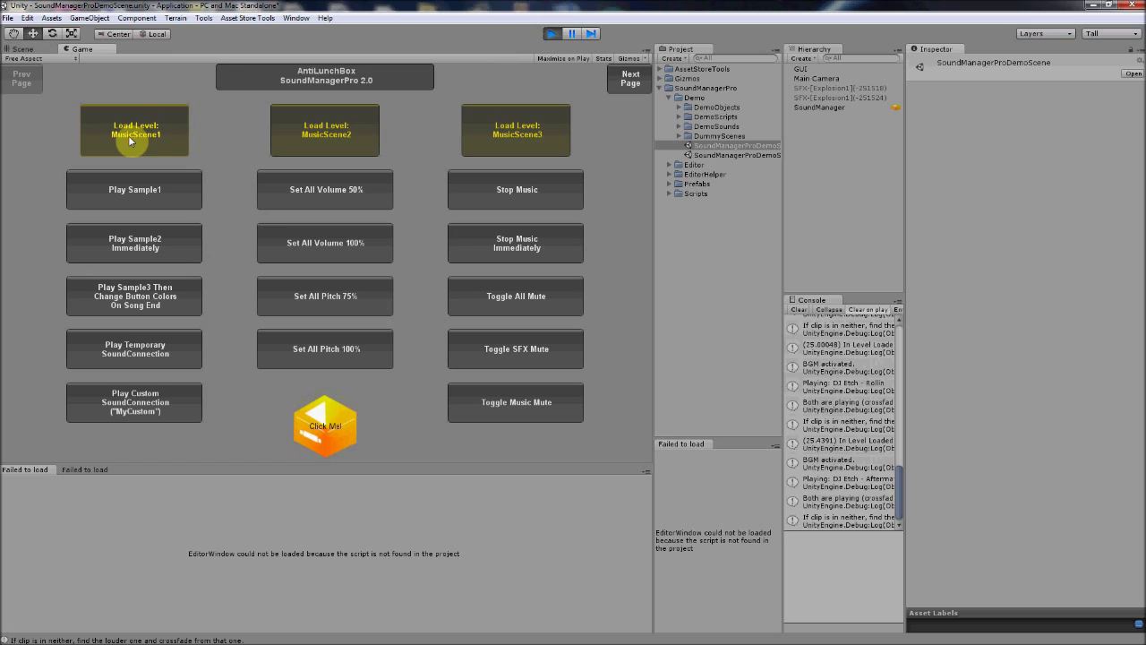
{"action": "left_click", "coordinate": [551, 34]}
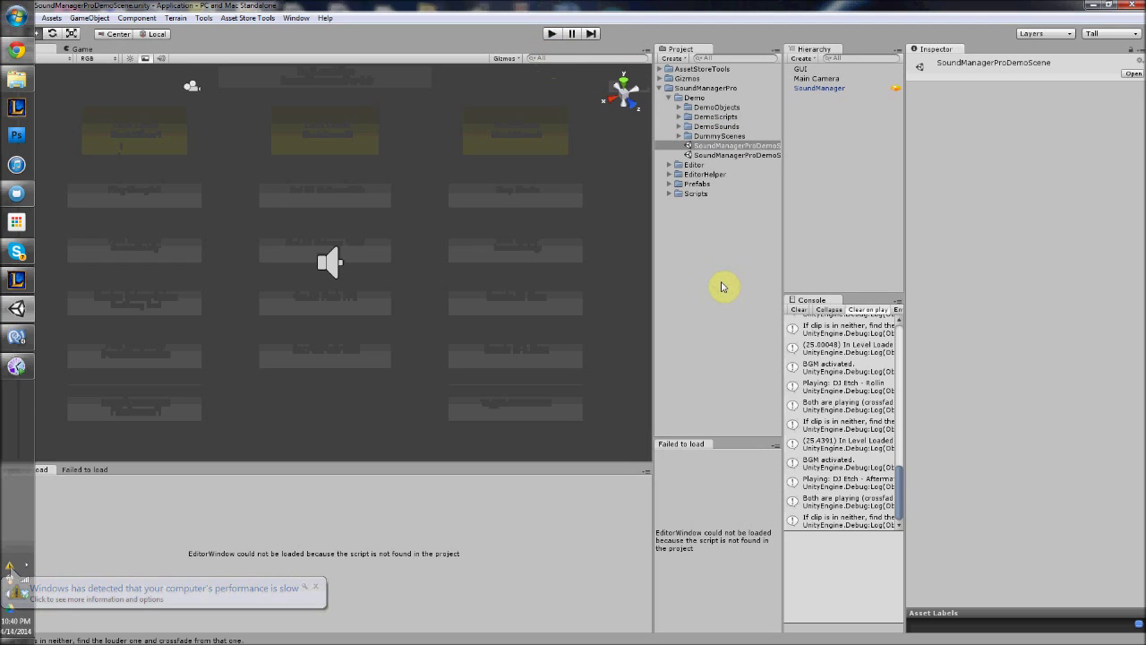
{"action": "left_click", "coordinate": [725, 271]}
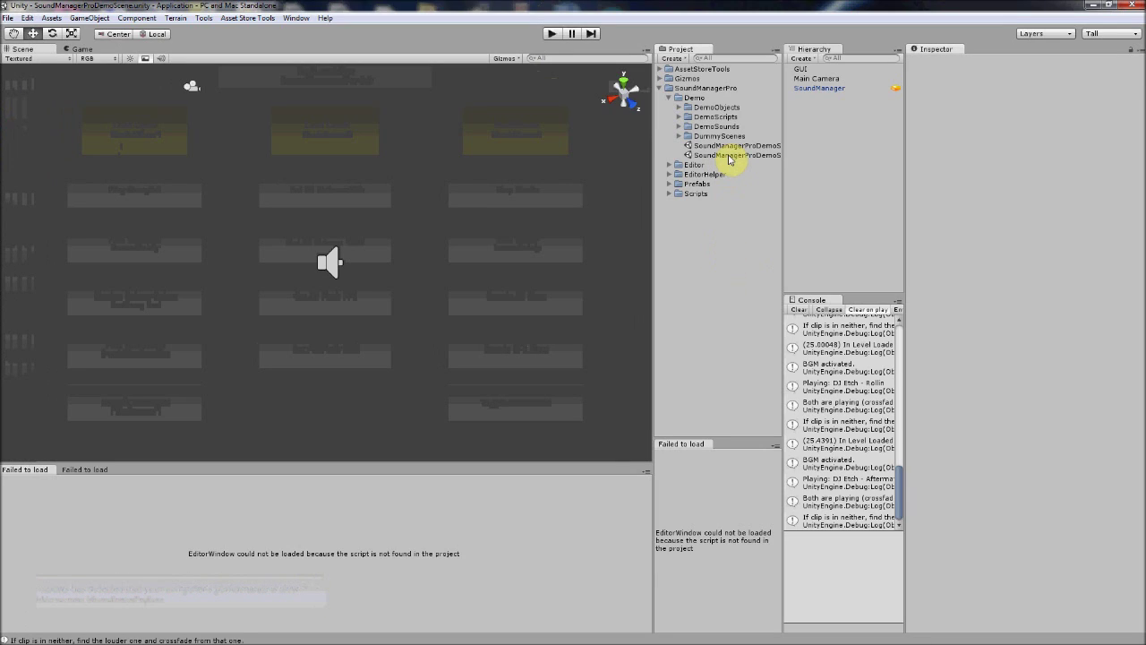
Open SoundManagerProDemoScenePart2 and select AudioSourceProExamplePart1 under DemoPart2.
{"action": "double_click", "coordinate": [729, 156]}
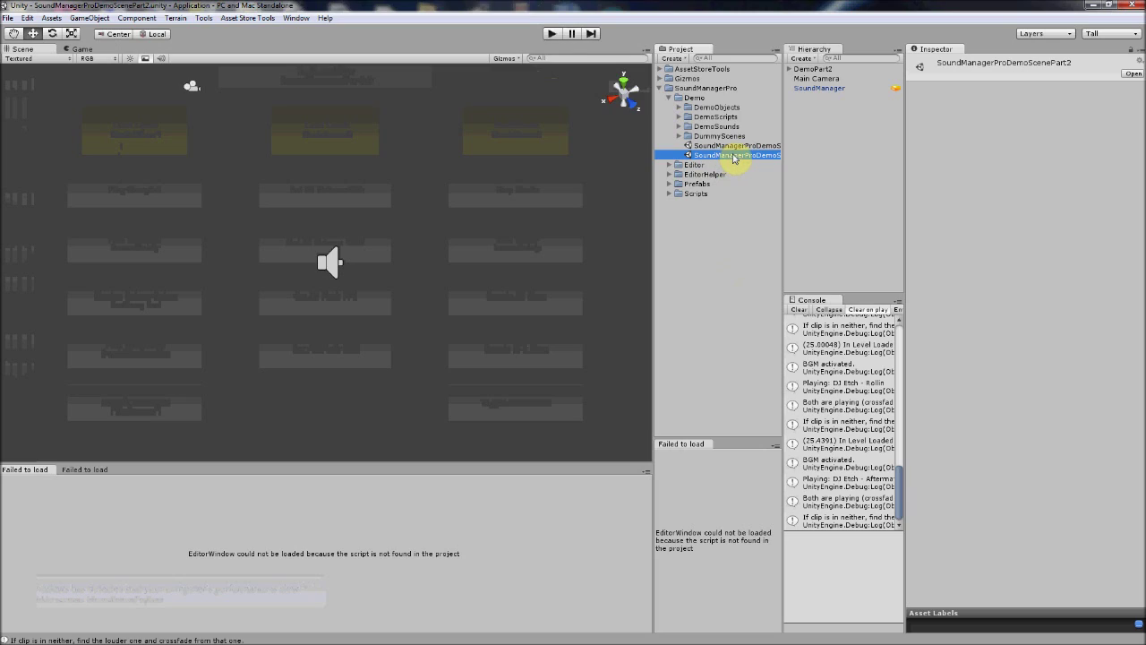
{"action": "left_click_drag", "start_coordinate": [653, 162], "coordinate": [602, 166]}
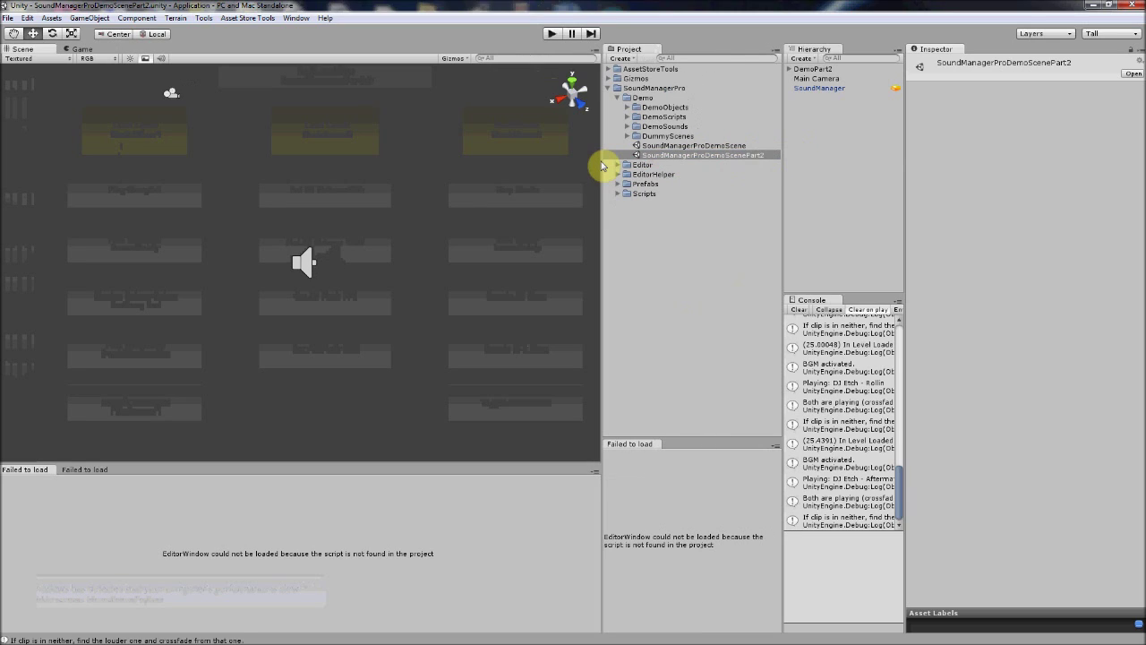
{"action": "left_click_drag", "start_coordinate": [602, 165], "coordinate": [637, 158]}
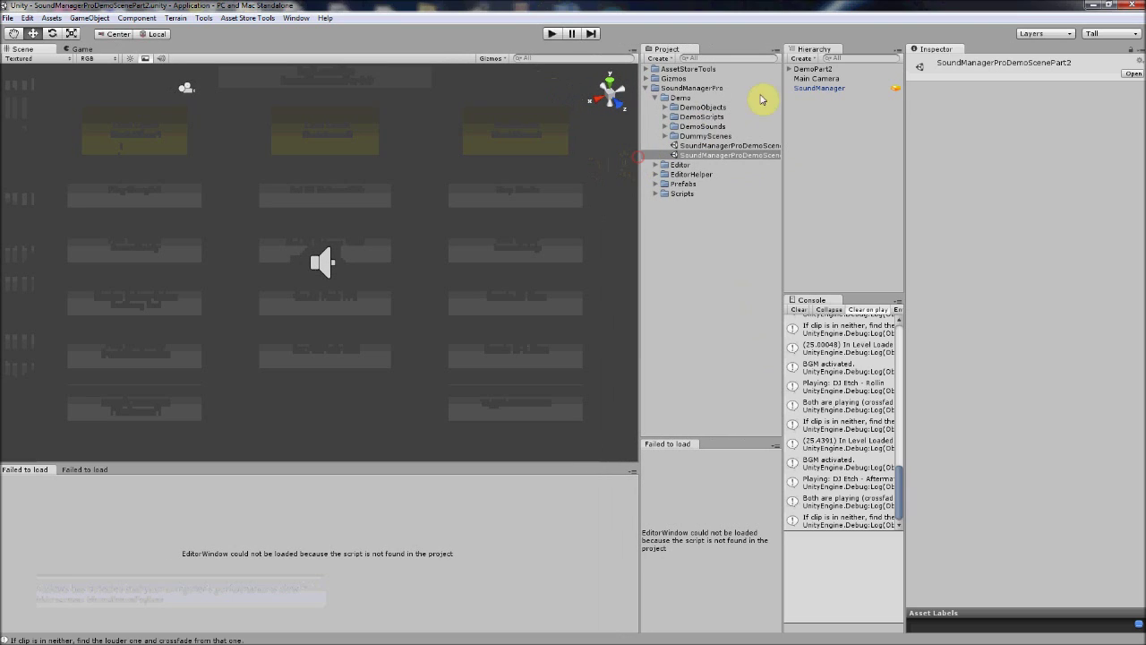
{"action": "left_click", "coordinate": [788, 69]}
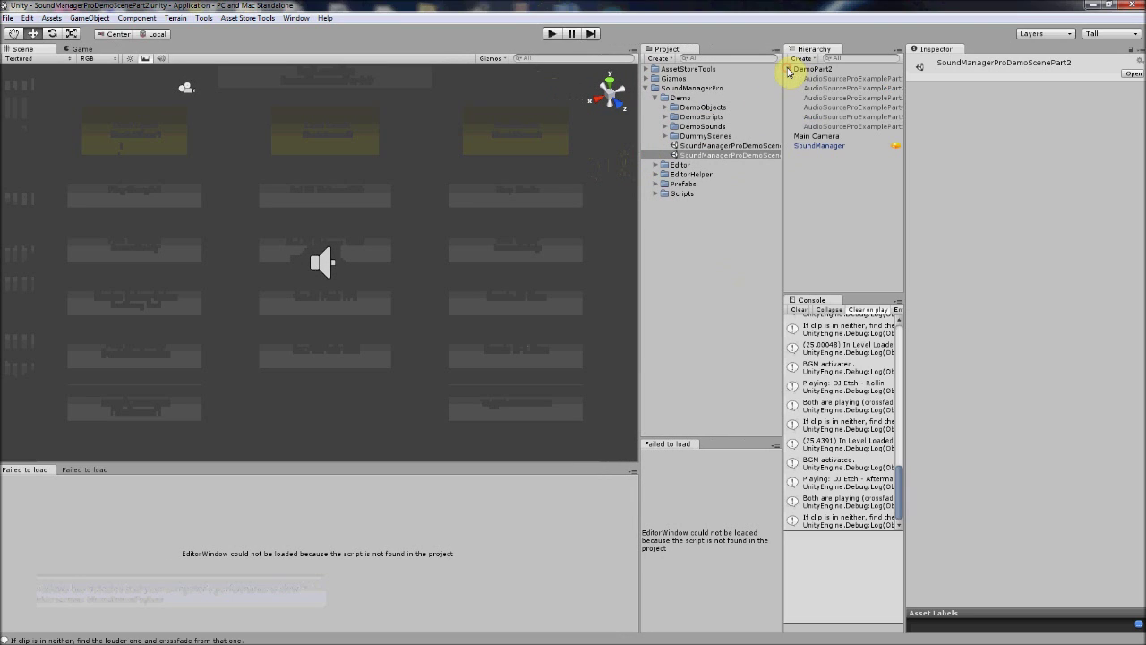
{"action": "left_click", "coordinate": [839, 79]}
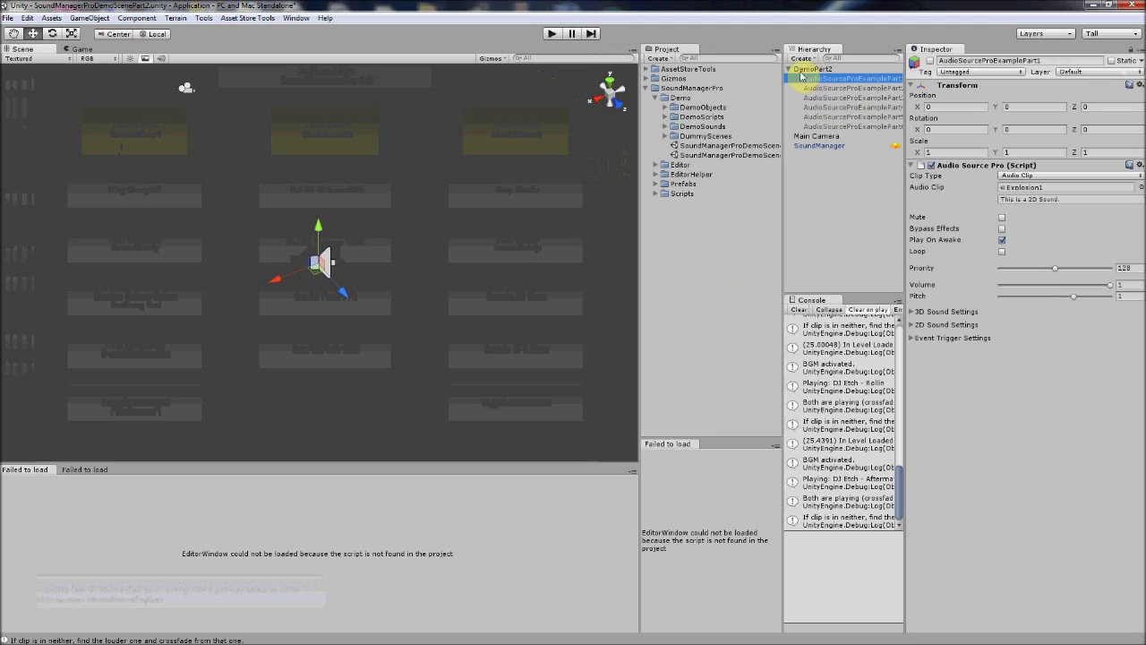
Play the Part2 demo, confirm AudioSourceProExamplePart1's Clip Type is Audio Clip, and advance to Part 2.
{"action": "left_click", "coordinate": [552, 34]}
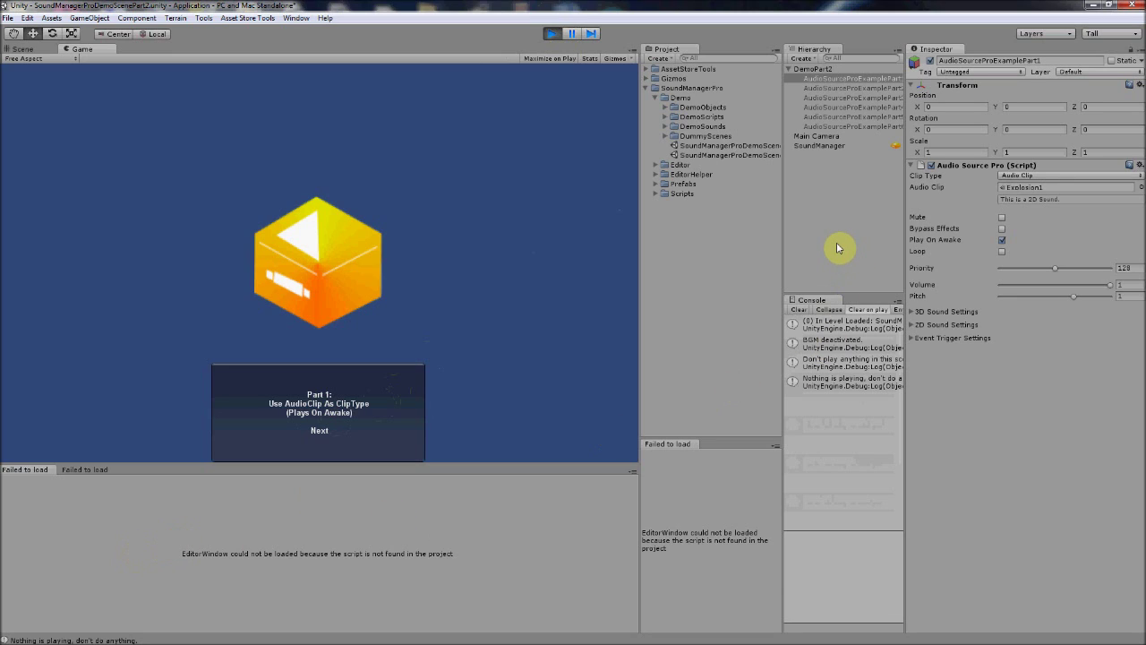
{"action": "left_click", "coordinate": [832, 87]}
{"action": "left_click", "coordinate": [829, 79]}
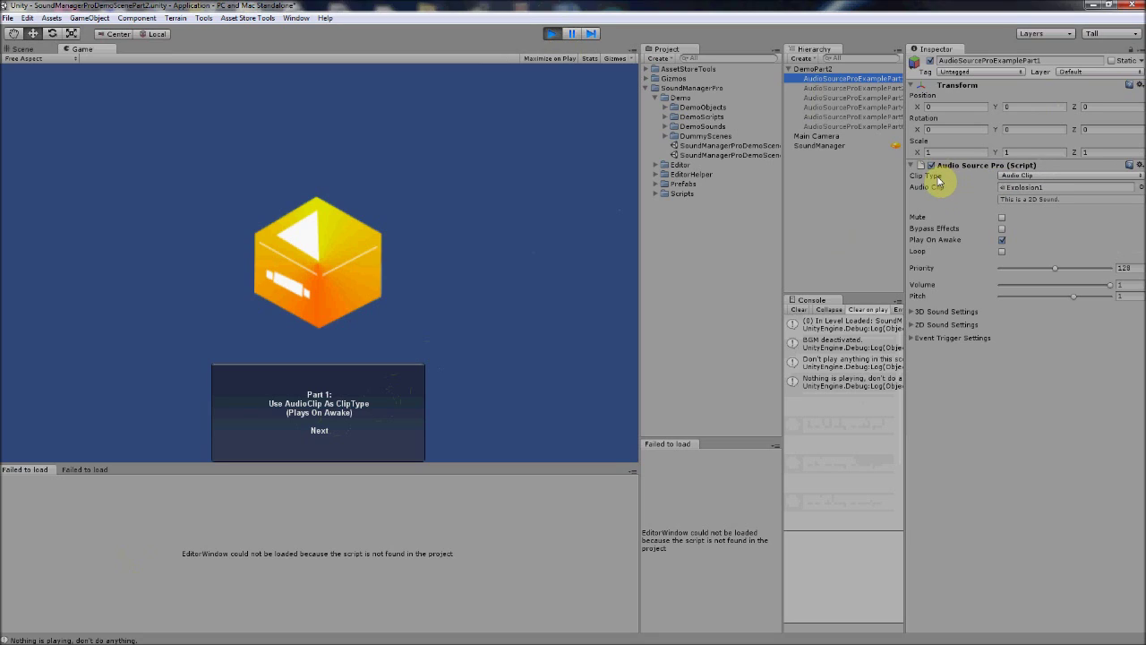
{"action": "left_click", "coordinate": [1033, 176]}
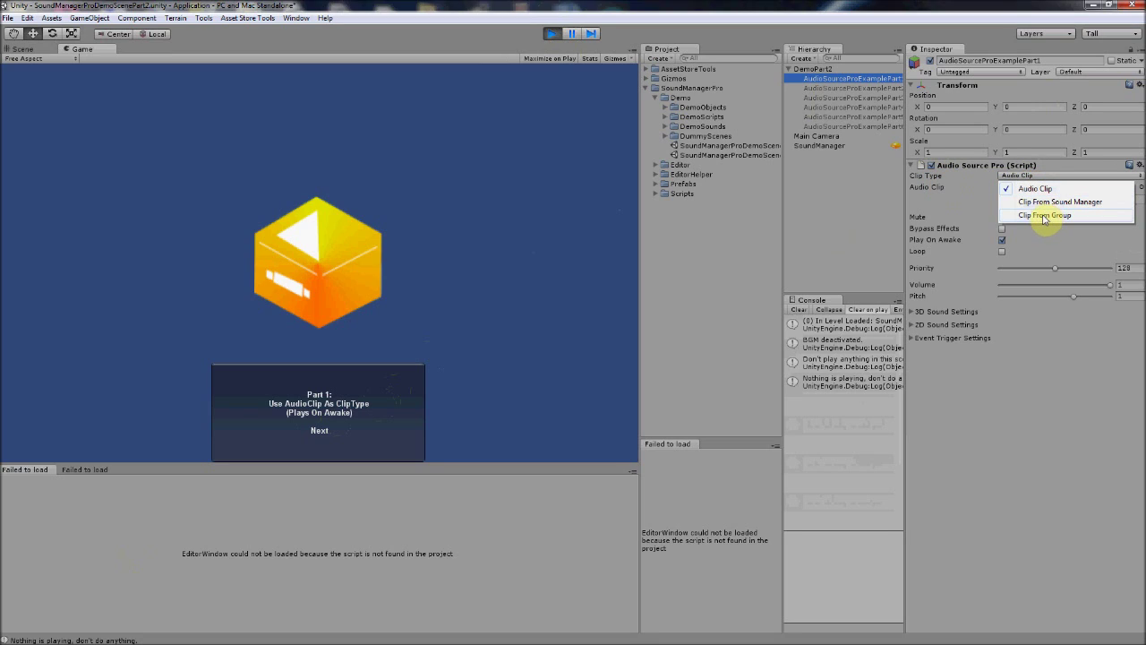
{"action": "left_click", "coordinate": [1032, 190]}
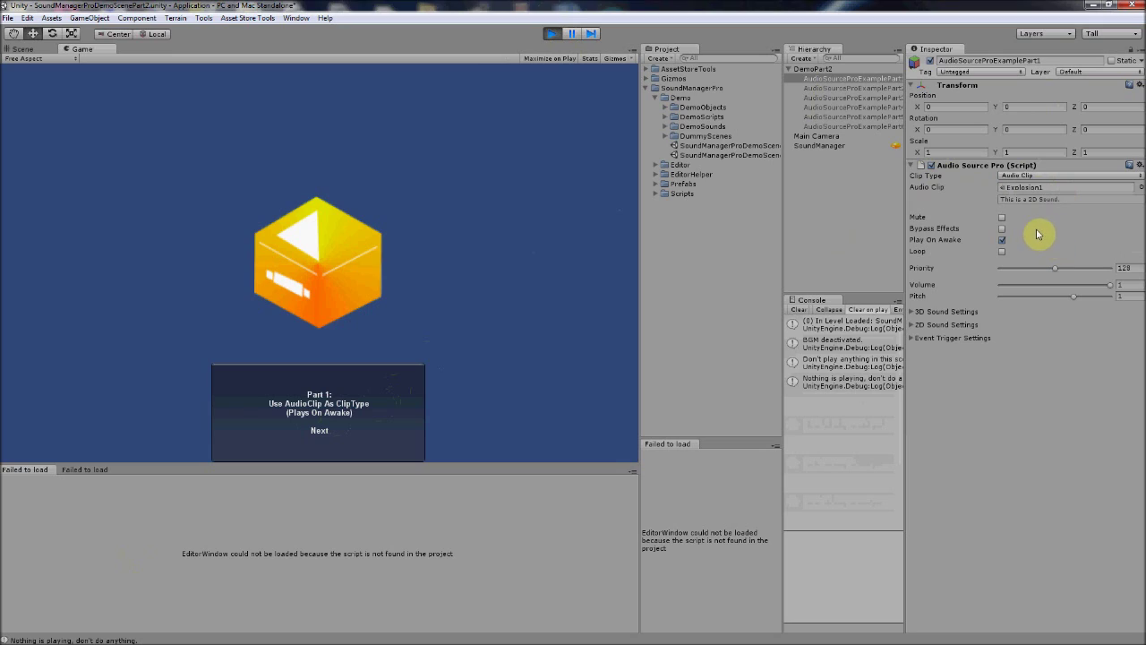
{"action": "left_click", "coordinate": [367, 405]}
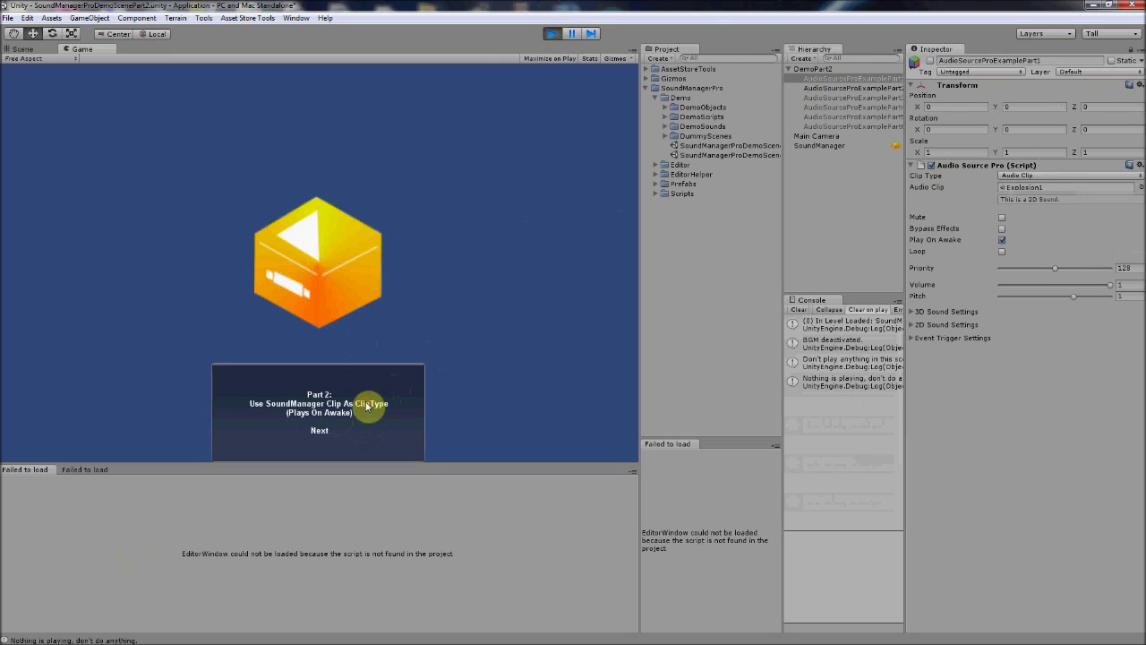
Check AudioSourceProExamplePart2's Explosion1 clip name against the SoundManager's Stored SFX, then advance to Part 3.
{"action": "left_click", "coordinate": [843, 89]}
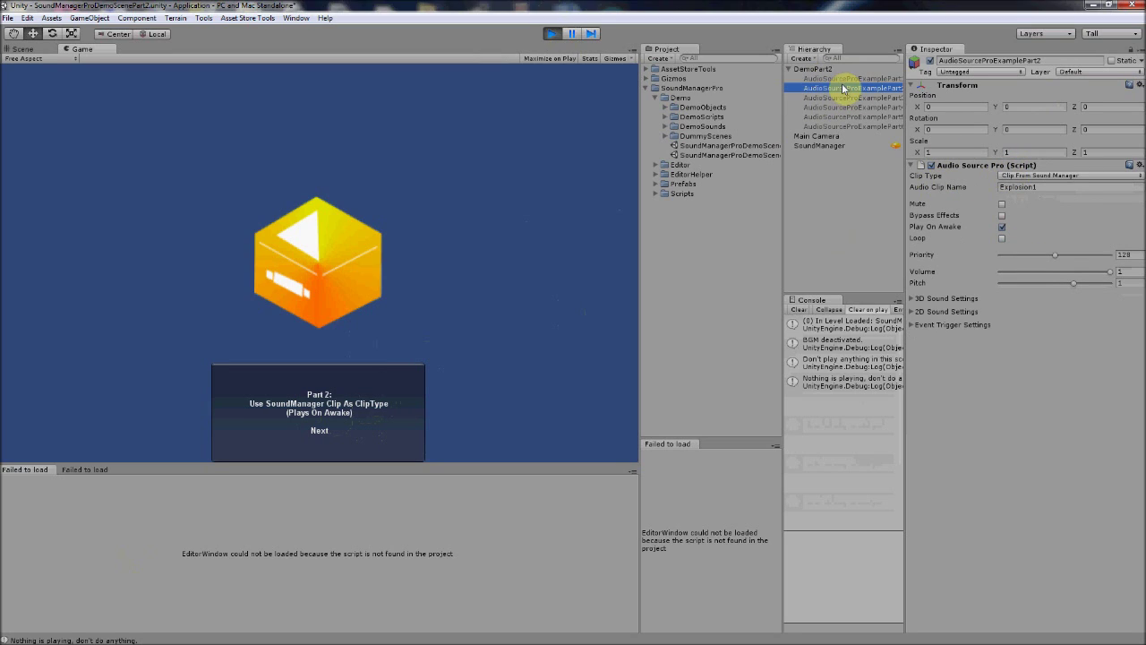
{"action": "left_click", "coordinate": [1045, 187]}
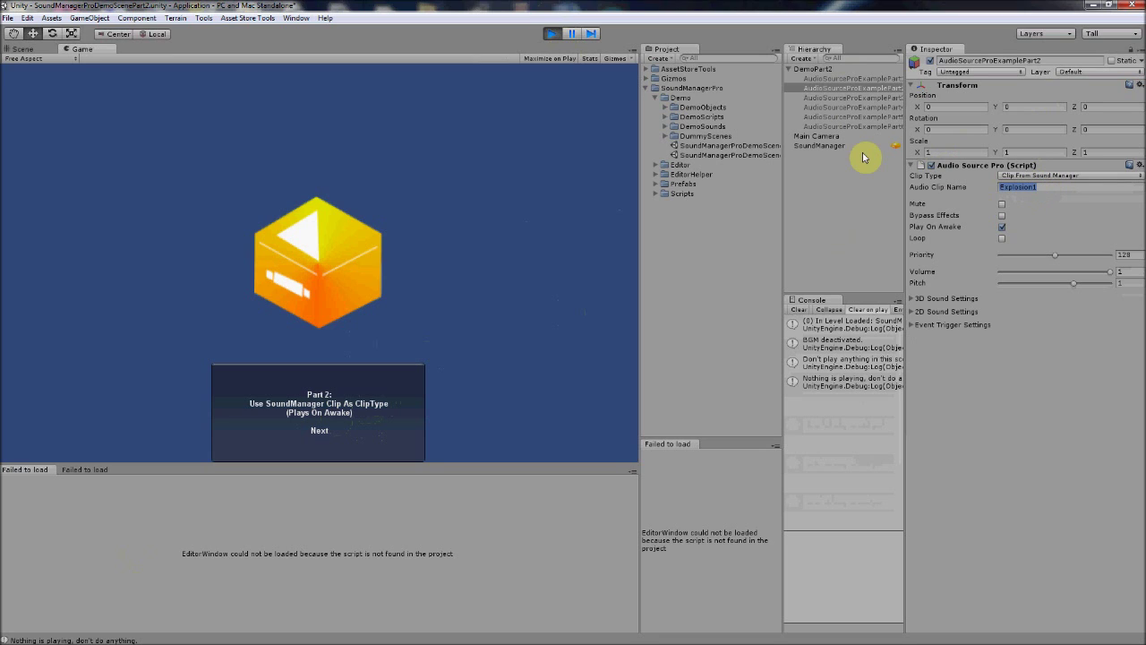
{"action": "left_click", "coordinate": [819, 146]}
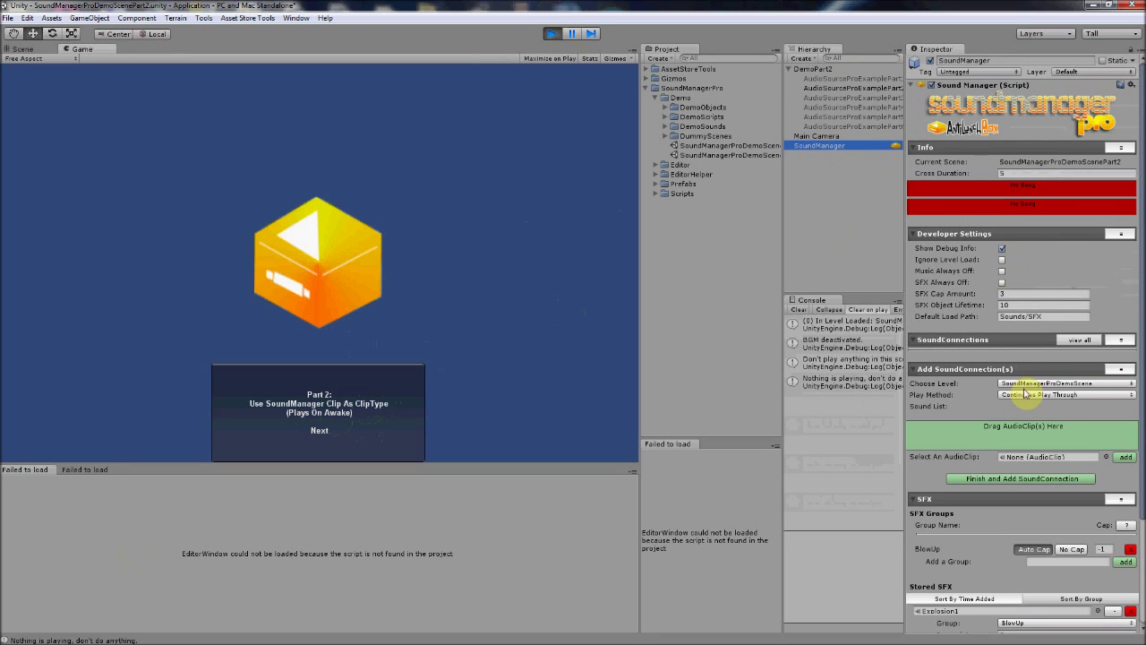
{"action": "scroll", "coordinate": [1025, 394], "scroll_direction": "down", "scroll_amount": 3}
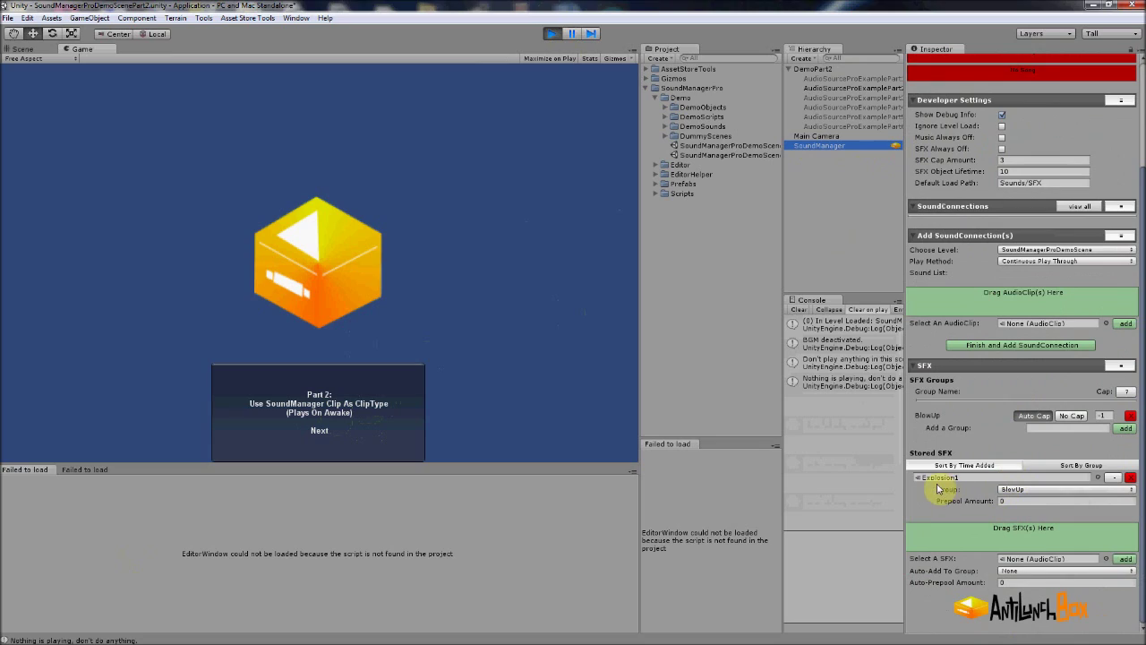
{"action": "left_click", "coordinate": [349, 419]}
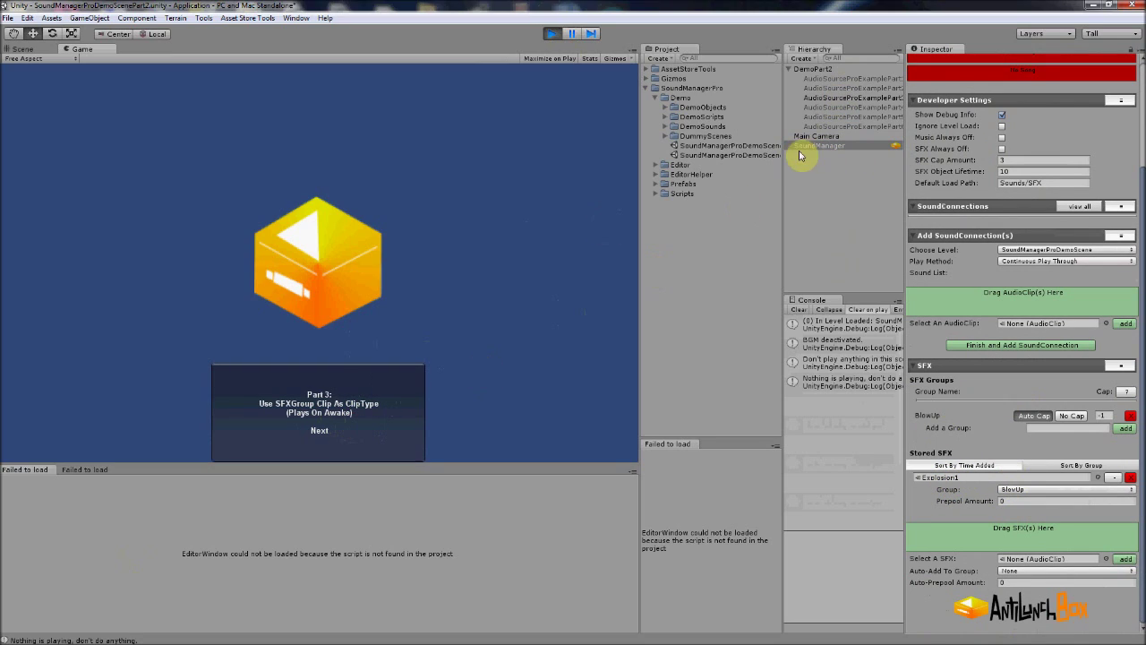
Match AudioSourceProExamplePart3's BlowUp group to the BlowUp SFX group in SoundManager, holding Explosion1.
{"action": "left_click", "coordinate": [842, 98]}
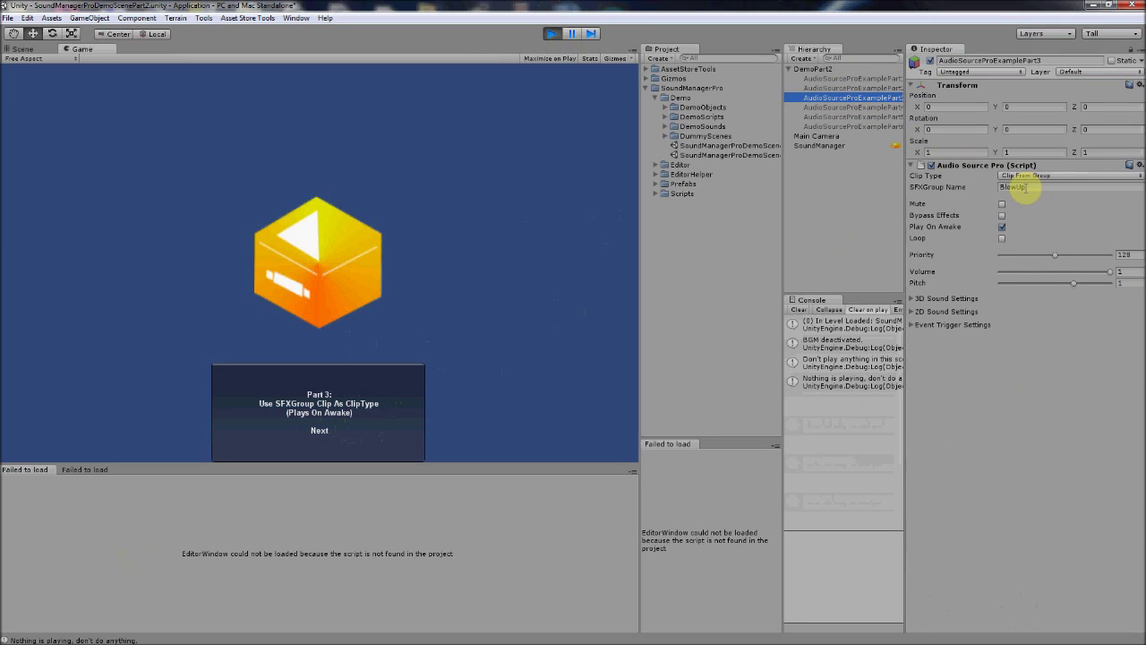
{"action": "left_click", "coordinate": [820, 146]}
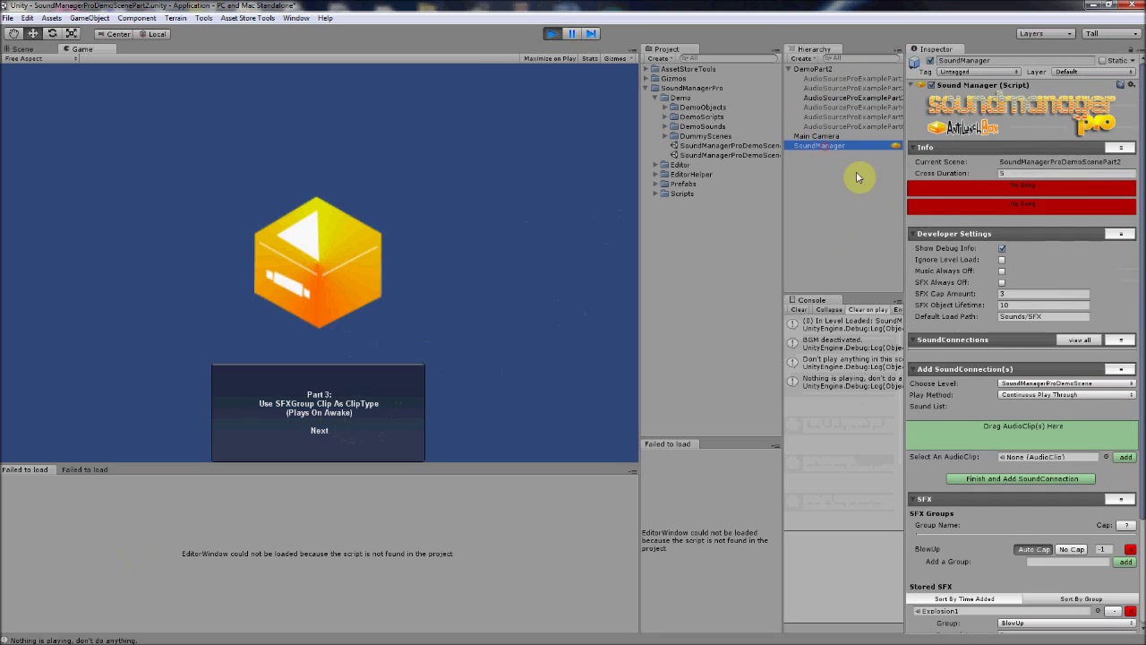
{"action": "scroll", "coordinate": [1021, 371], "scroll_direction": "down", "scroll_amount": 5}
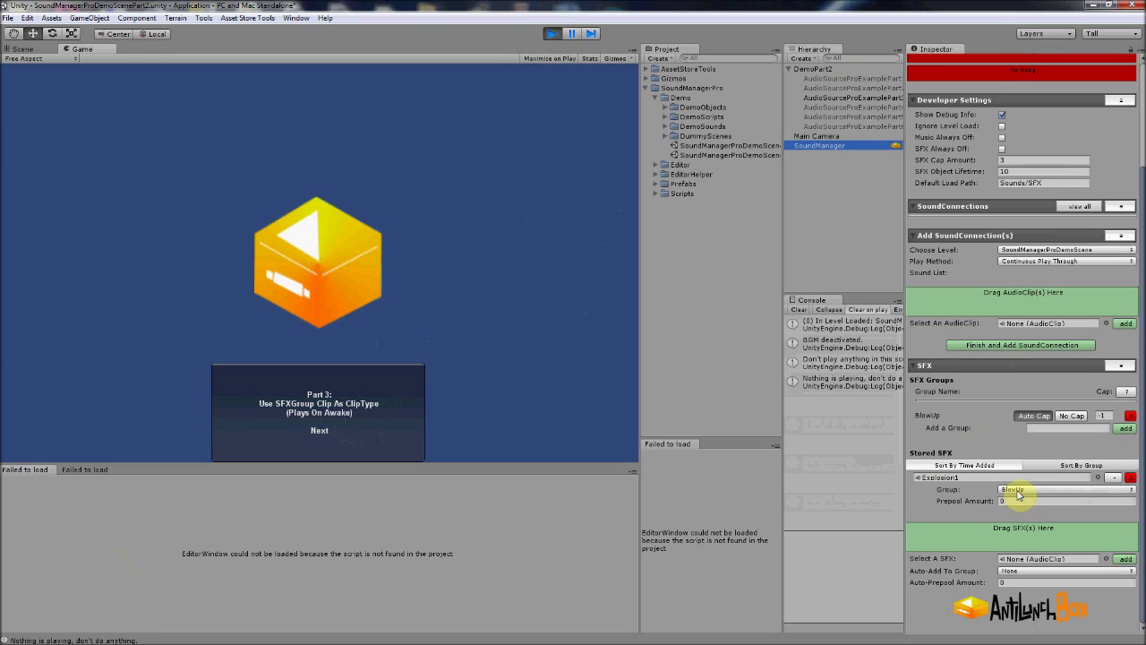
{"action": "left_click", "coordinate": [947, 469]}
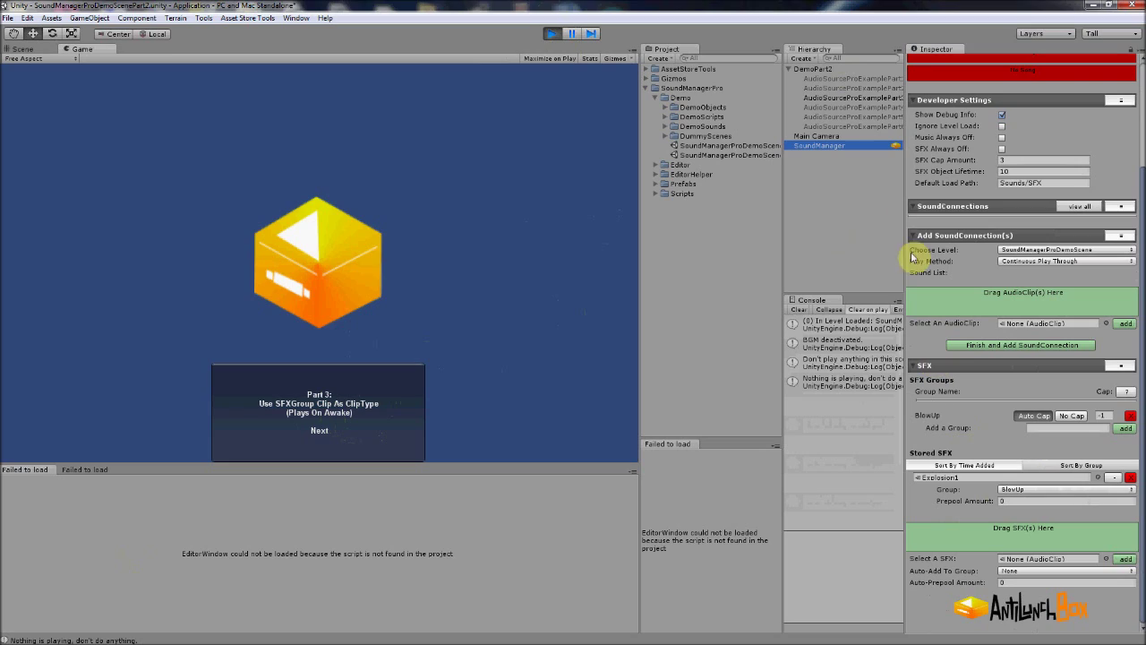
{"action": "left_click", "coordinate": [848, 98]}
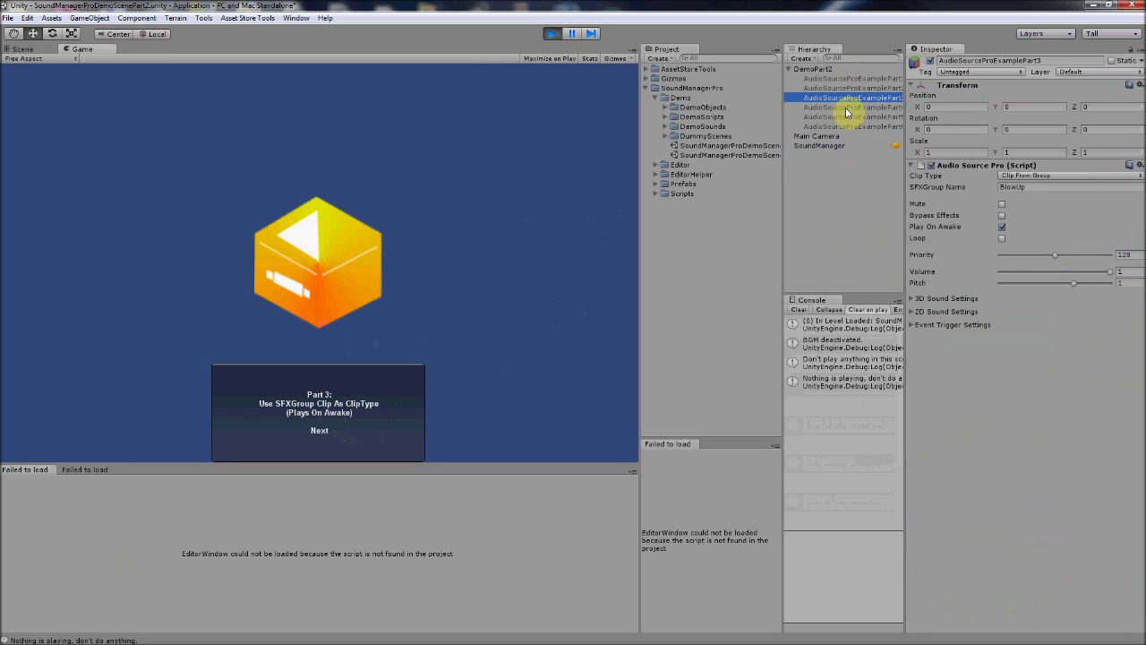
Advance to Part 4, stop the demo, confirm the OnEnable Play Loop trigger, and restart playing.
{"action": "left_click", "coordinate": [372, 390]}
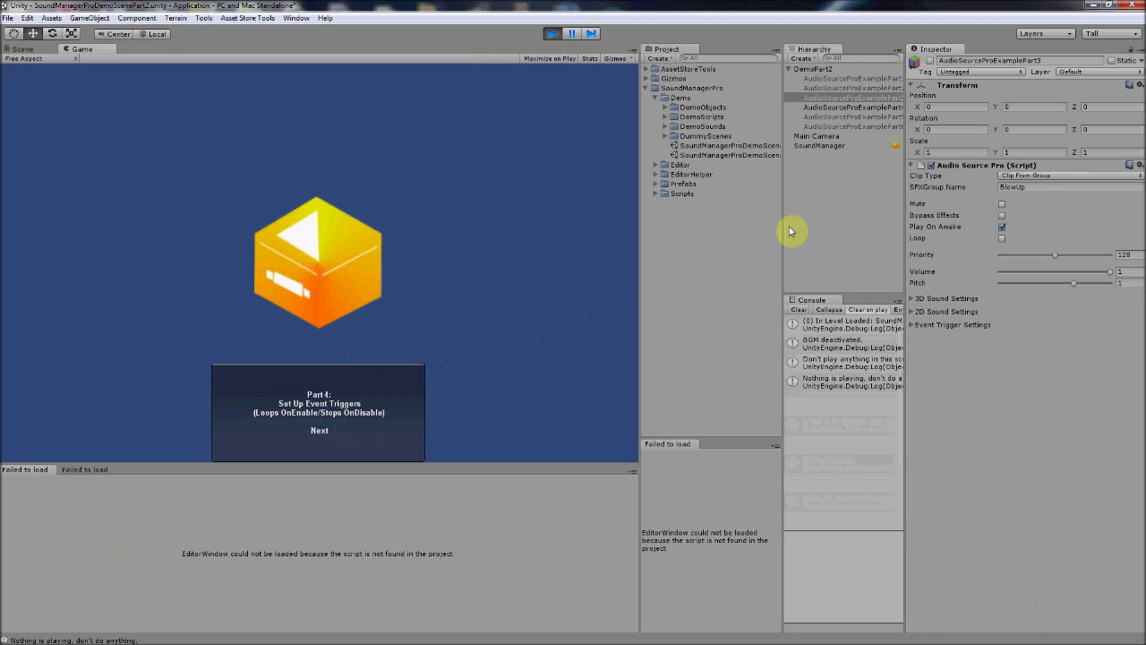
{"action": "left_click", "coordinate": [842, 106]}
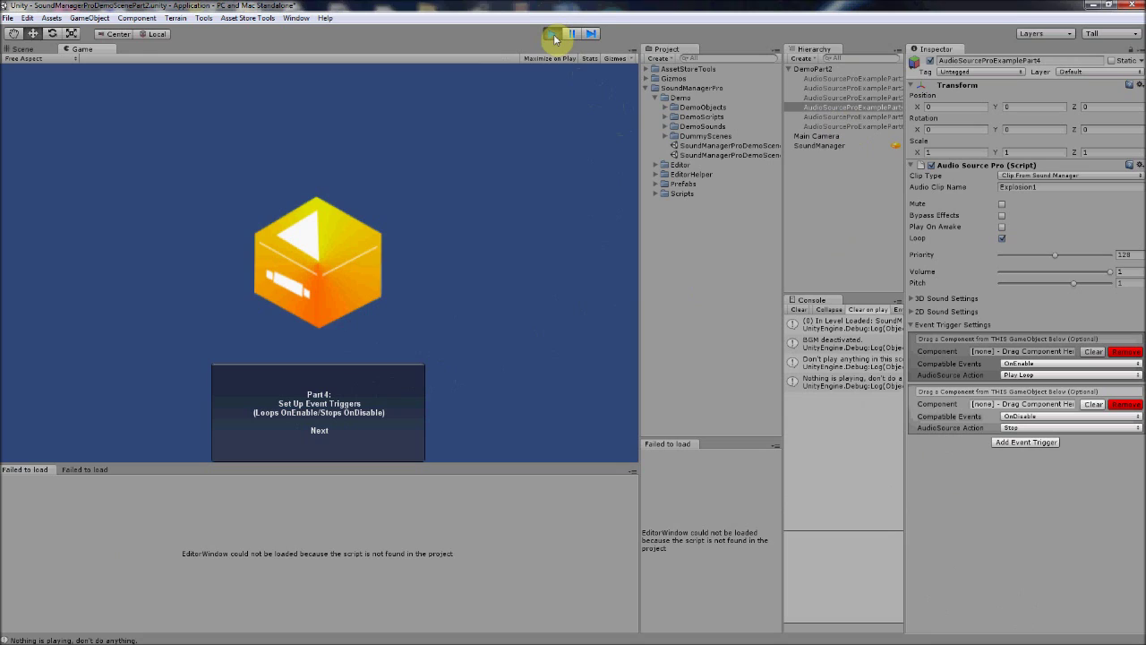
{"action": "left_click", "coordinate": [553, 35]}
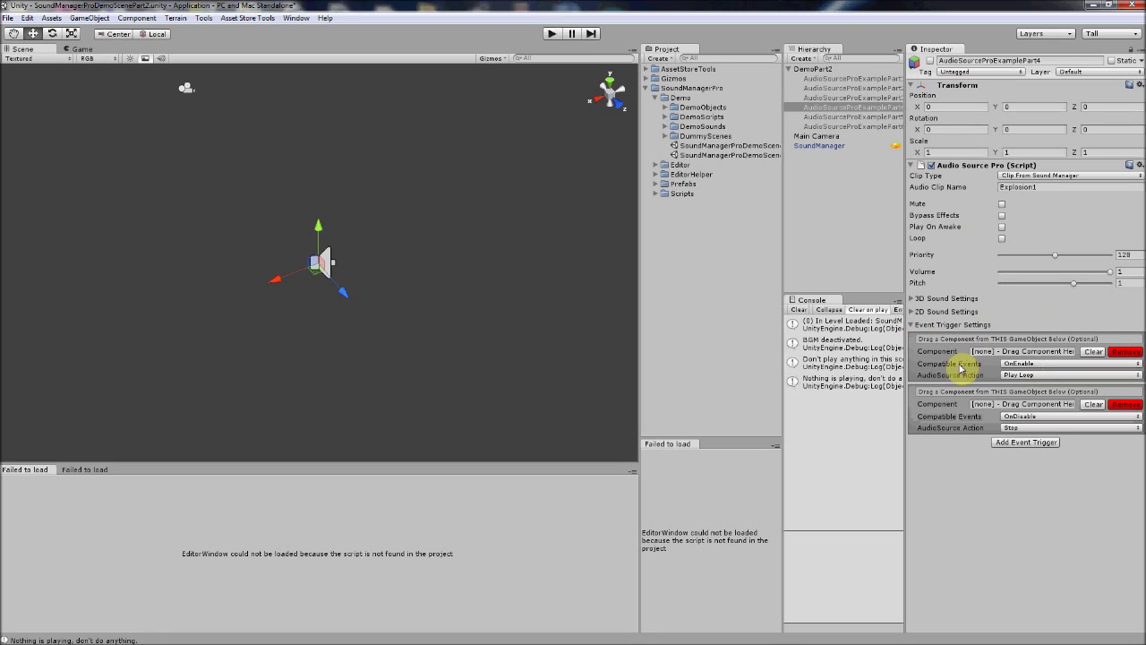
{"action": "left_click", "coordinate": [1049, 364]}
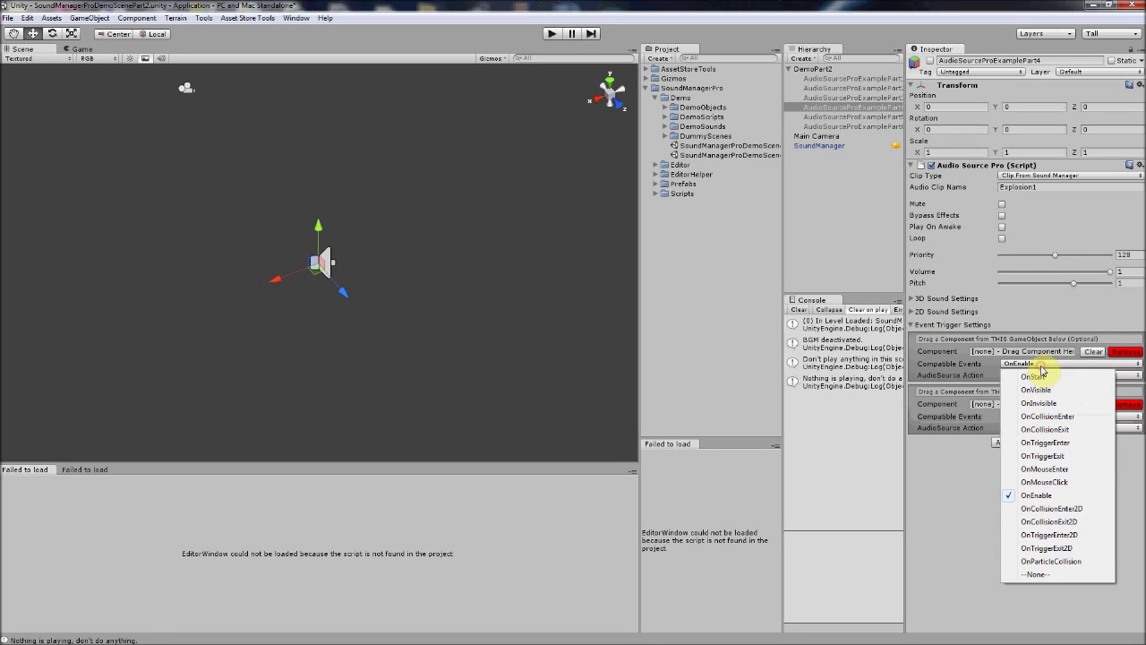
{"action": "left_click", "coordinate": [960, 502]}
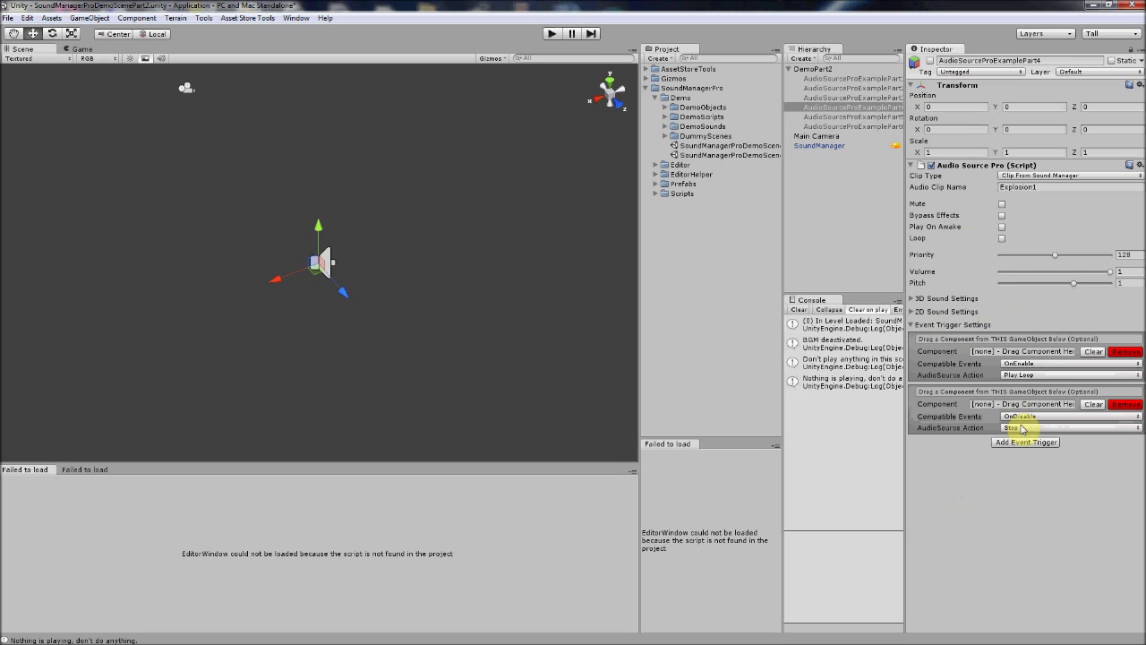
{"action": "left_click", "coordinate": [551, 35]}
Advance the demo to Part 5 and select AudioSourceProExamplePart5.
{"action": "left_click", "coordinate": [380, 399]}
{"action": "left_click", "coordinate": [381, 399]}
{"action": "left_click", "coordinate": [381, 399]}
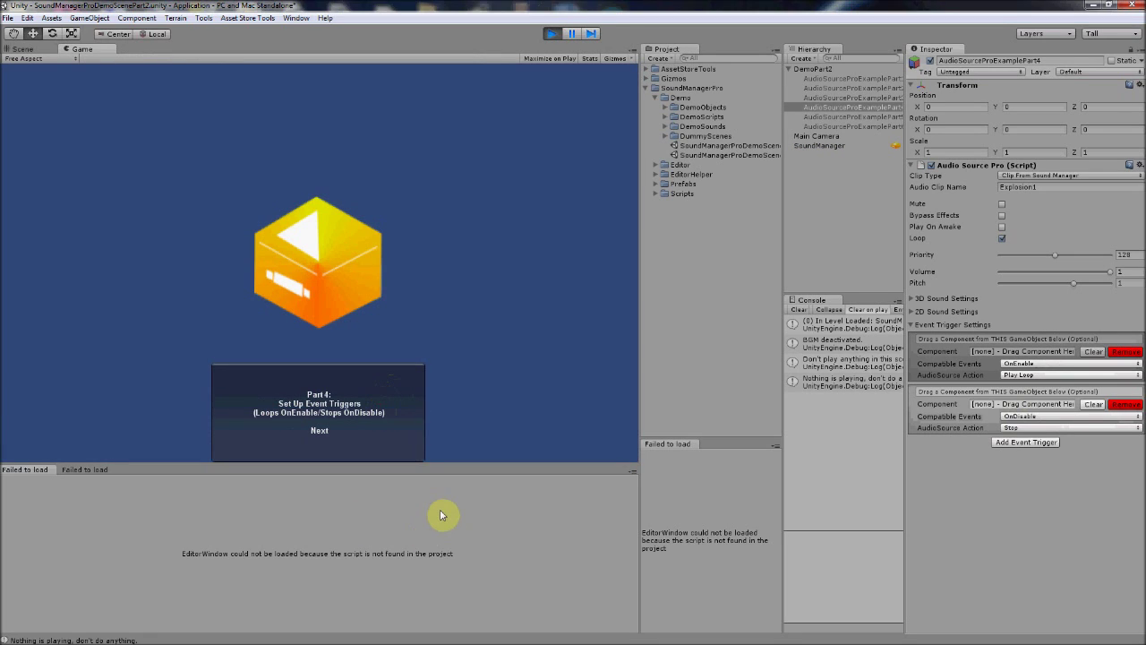
{"action": "left_click", "coordinate": [360, 420]}
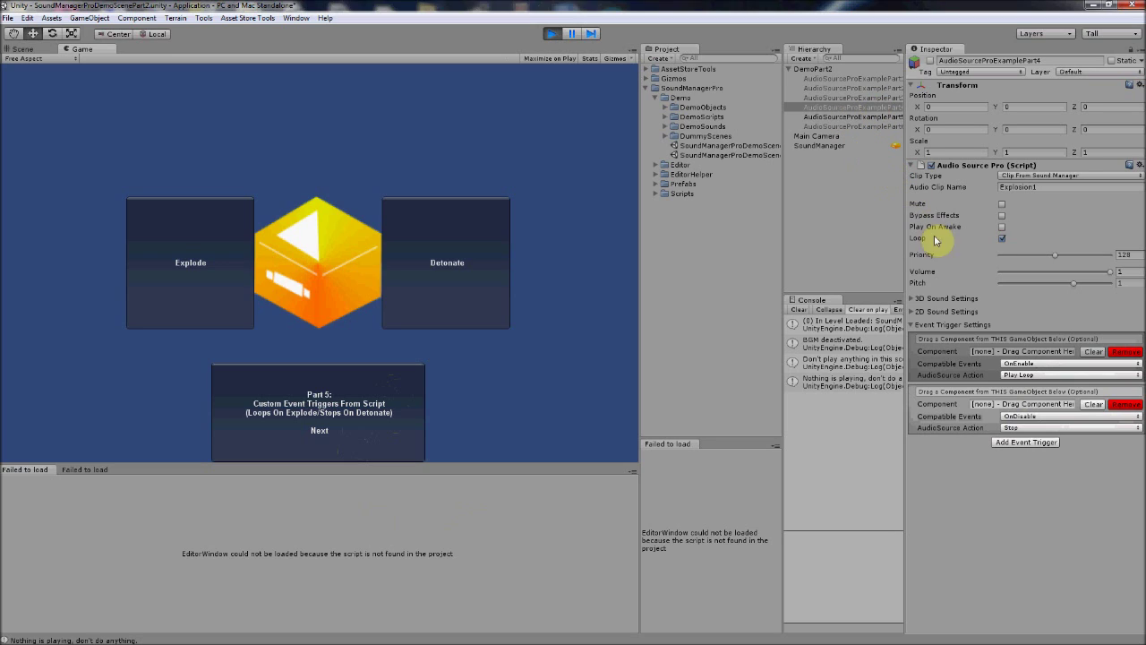
{"action": "left_click", "coordinate": [865, 117]}
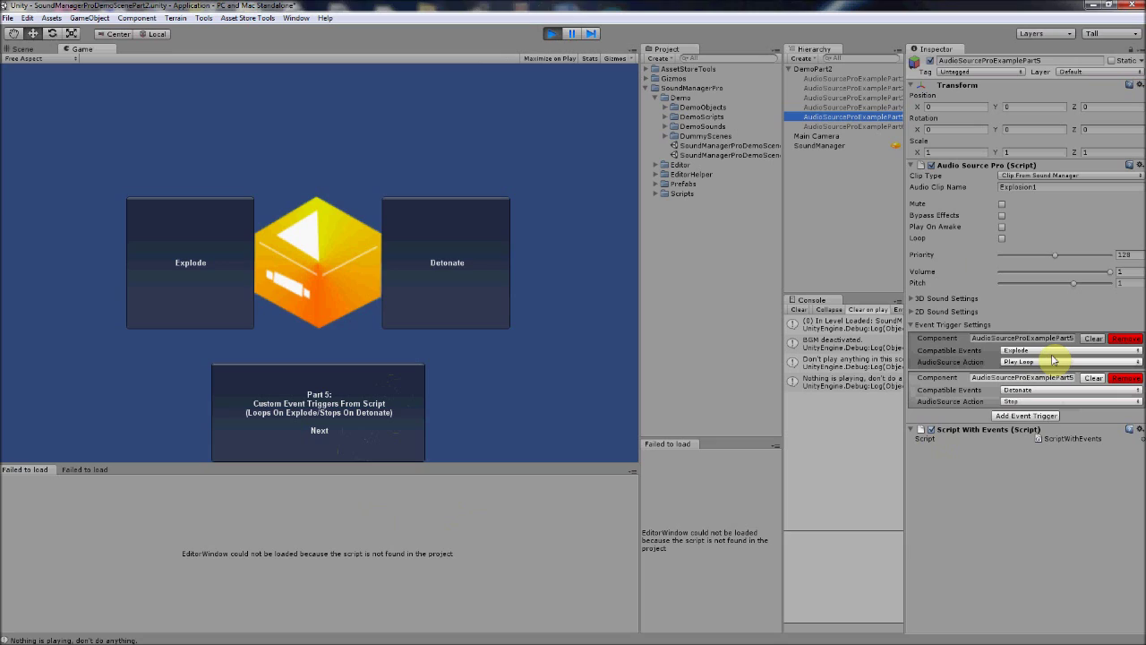
Inspect the ScriptWithEvents script and the Explode and Detonate event triggers.
{"action": "left_click", "coordinate": [1043, 439]}
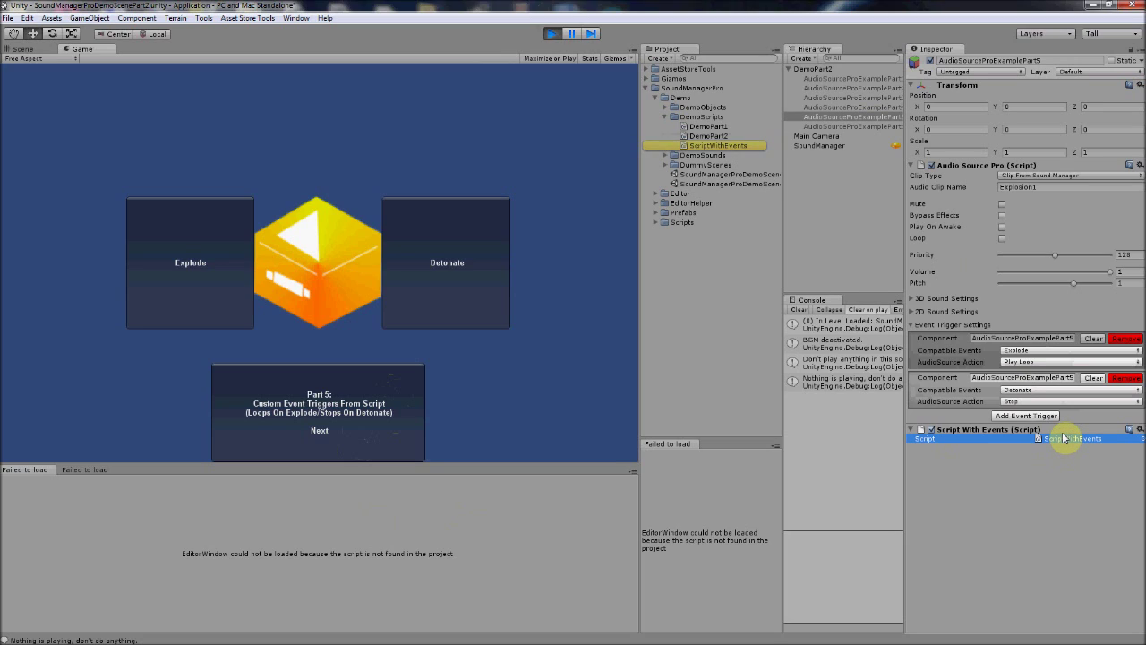
{"action": "left_click", "coordinate": [1037, 350]}
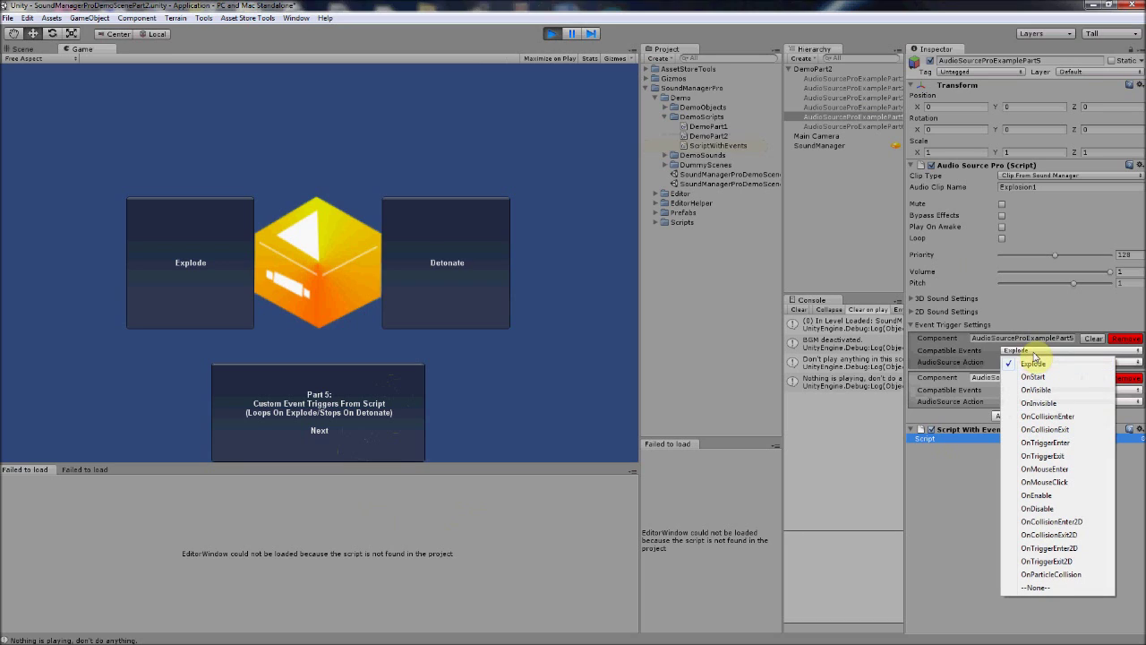
{"action": "left_click", "coordinate": [944, 503]}
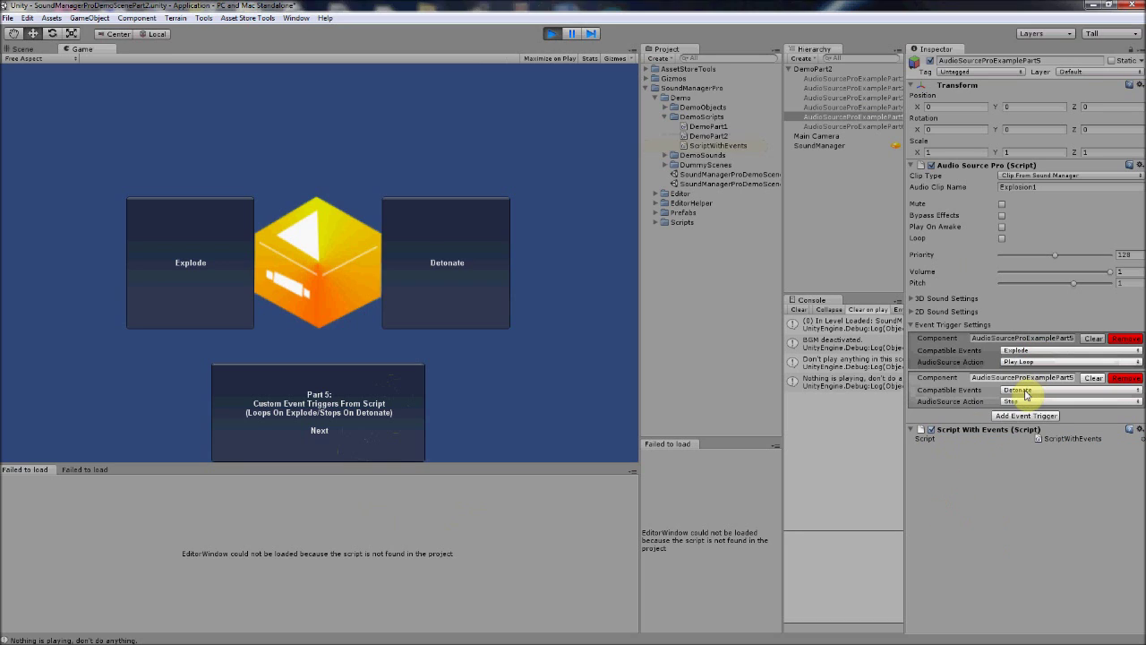
{"action": "left_click", "coordinate": [1024, 388]}
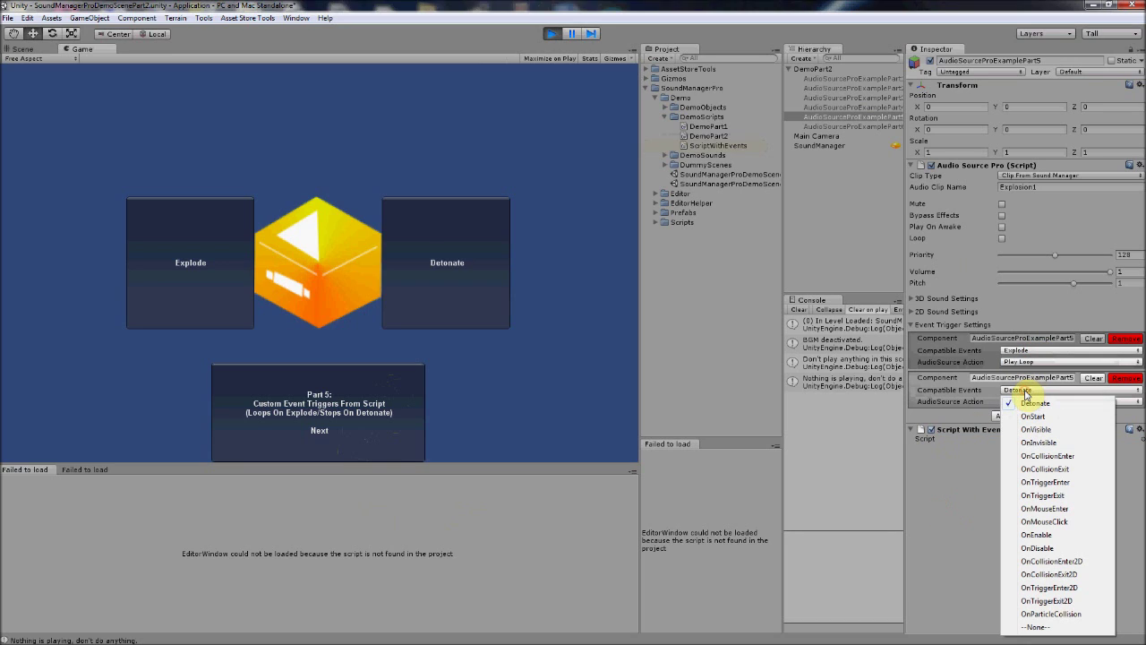
{"action": "left_click", "coordinate": [953, 519]}
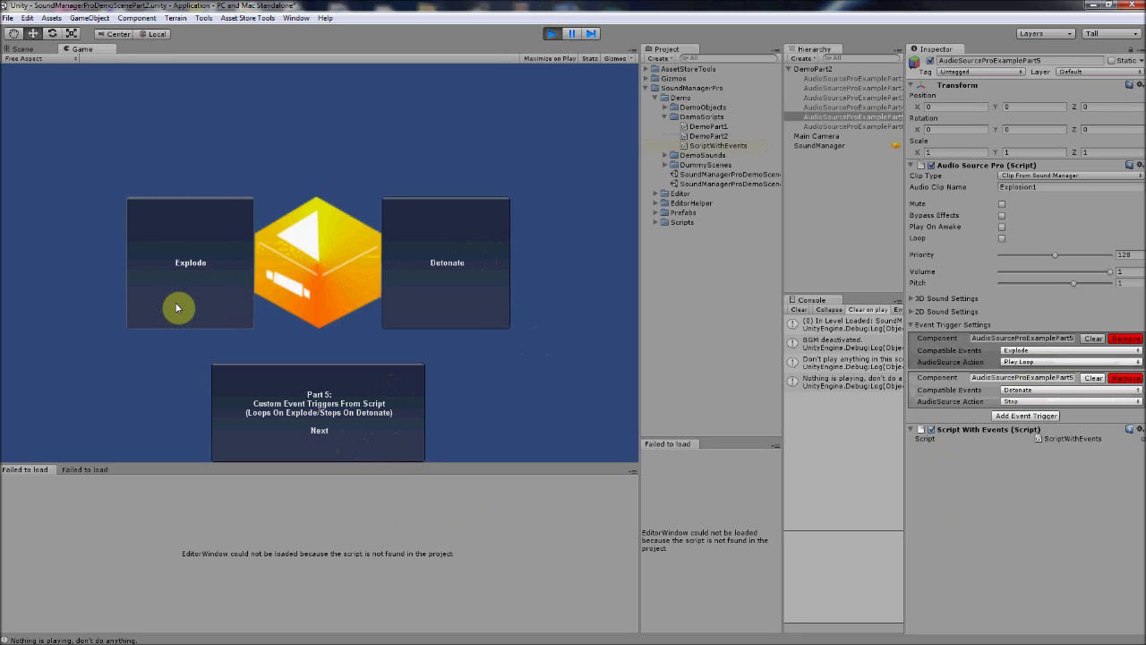
Fire Explode and Detonate in the Game view, then advance to Part 6.
{"action": "left_click", "coordinate": [198, 278]}
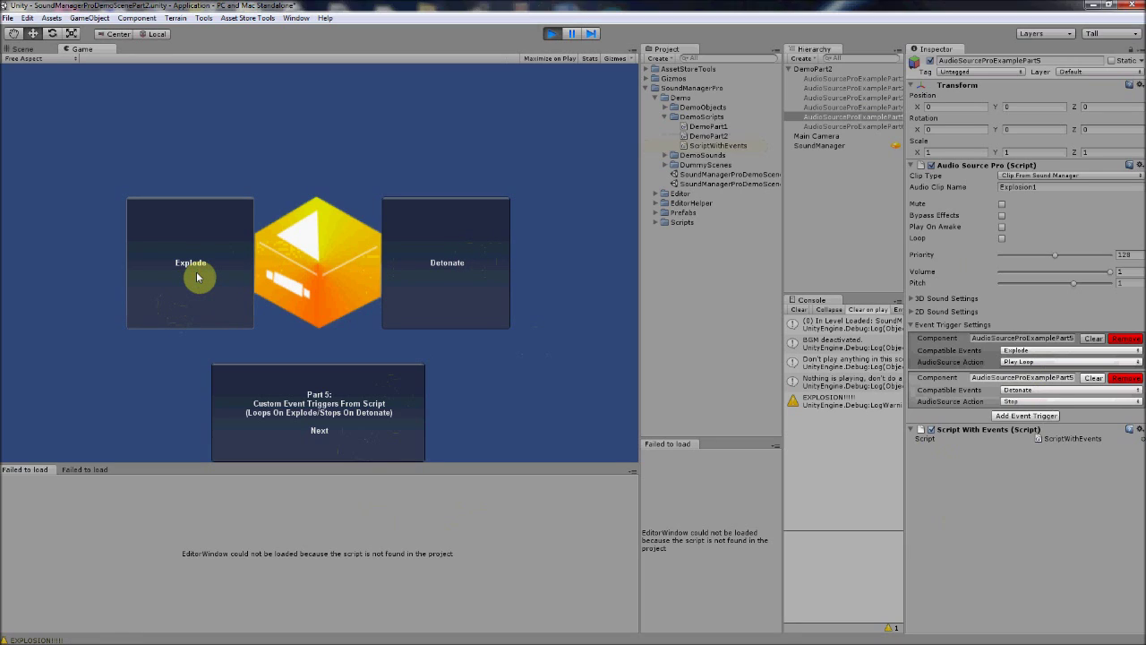
{"action": "left_click", "coordinate": [490, 263]}
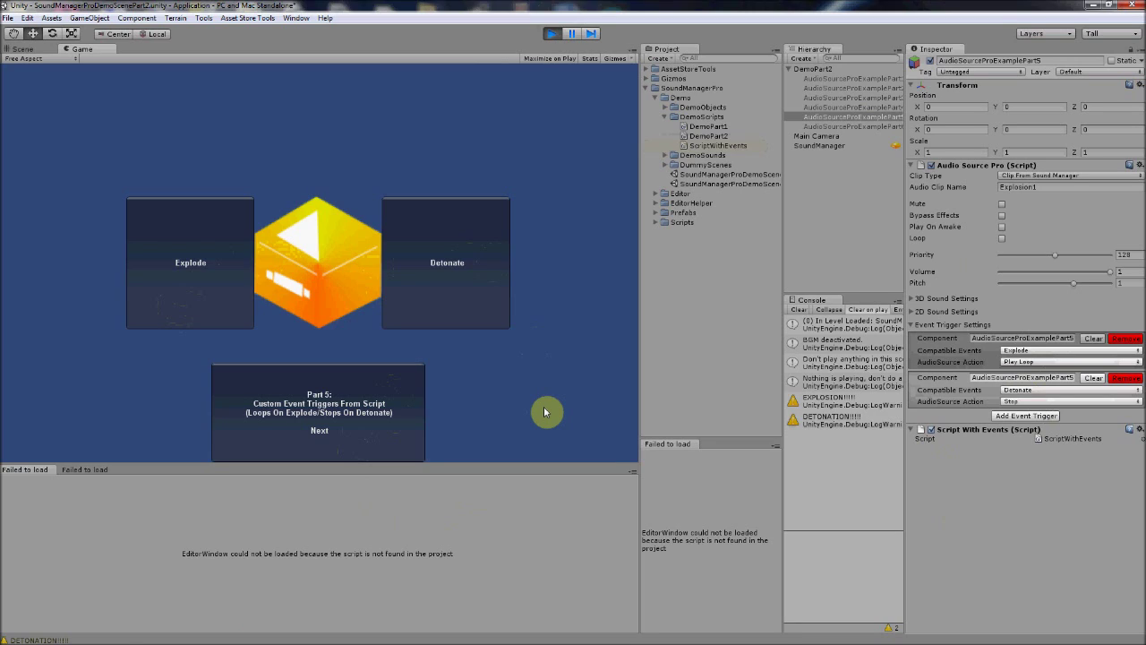
{"action": "left_click", "coordinate": [380, 420]}
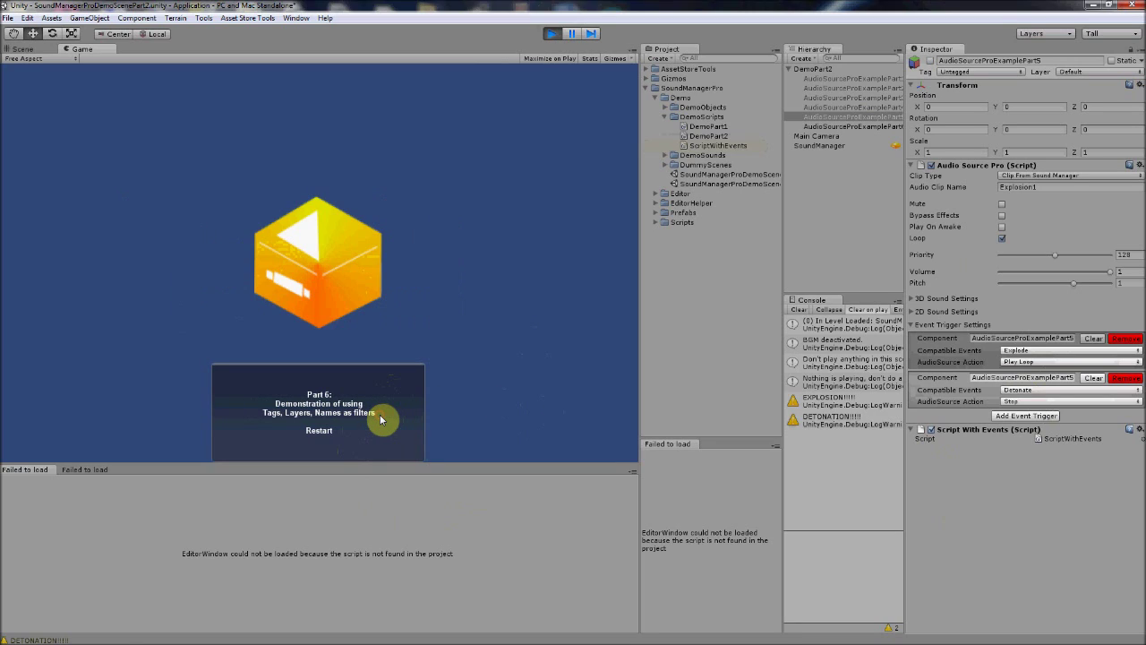
Review AudioSourceProExamplePart6's Untagged tag and Default layer filters, leave Filter Names off, and stop.
{"action": "left_click", "coordinate": [861, 127]}
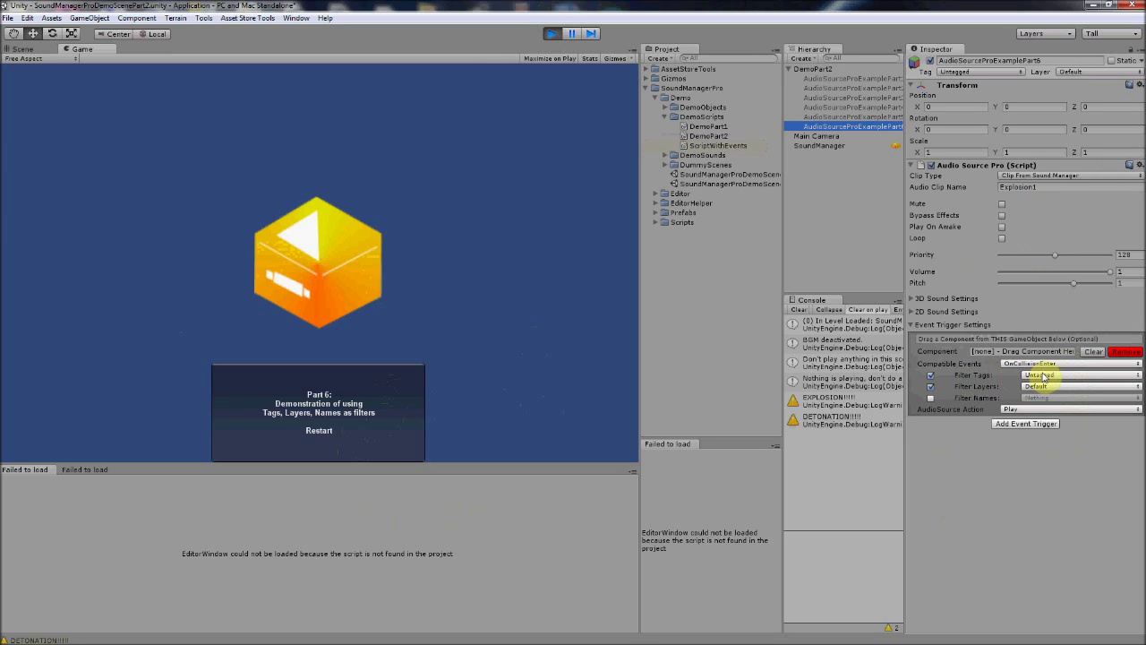
{"action": "left_click", "coordinate": [931, 400]}
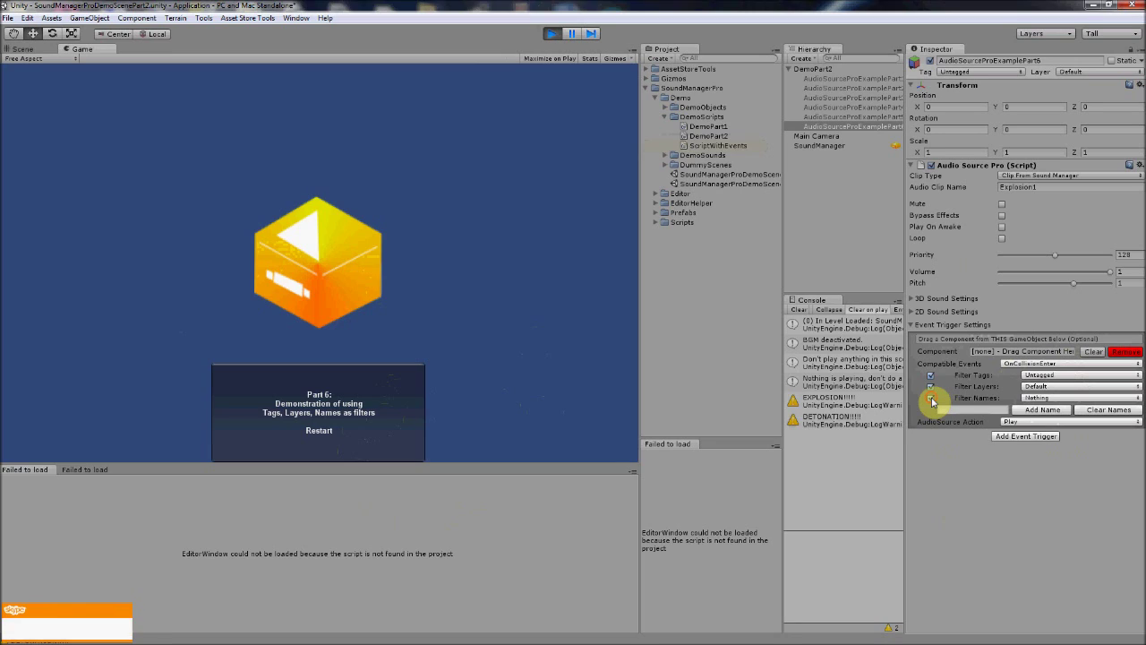
{"action": "left_click", "coordinate": [931, 399]}
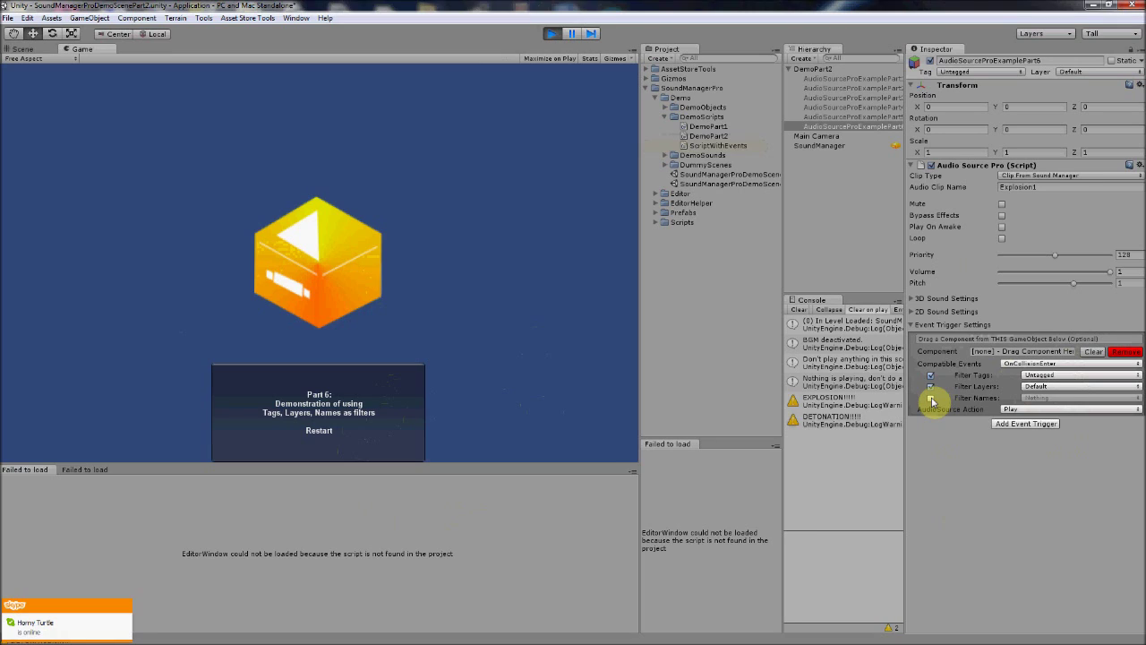
{"action": "left_click", "coordinate": [552, 33]}
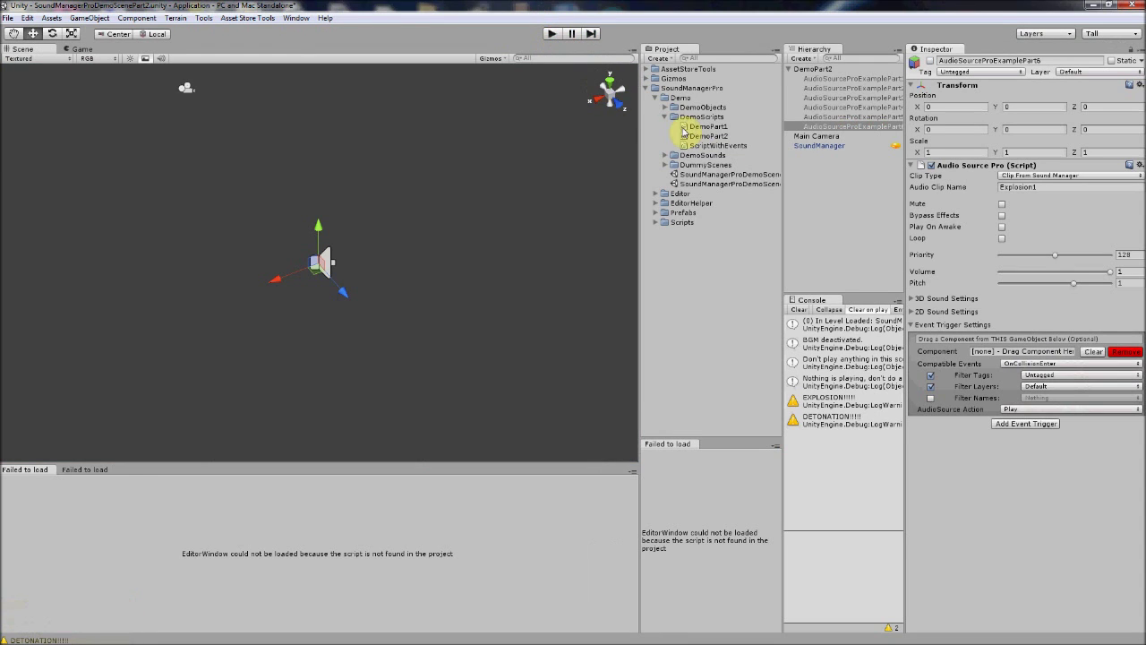
Open SoundManagerProDemoScene discarding changes, and select its SoundManager object.
{"action": "double_click", "coordinate": [734, 175]}
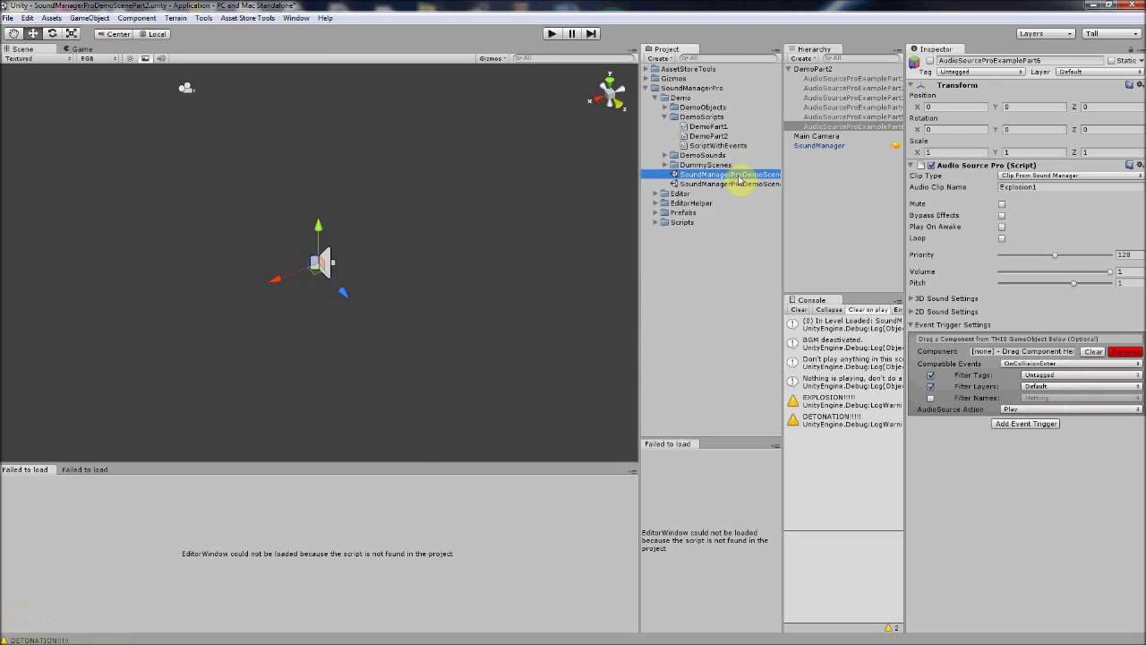
{"action": "left_click", "coordinate": [611, 351]}
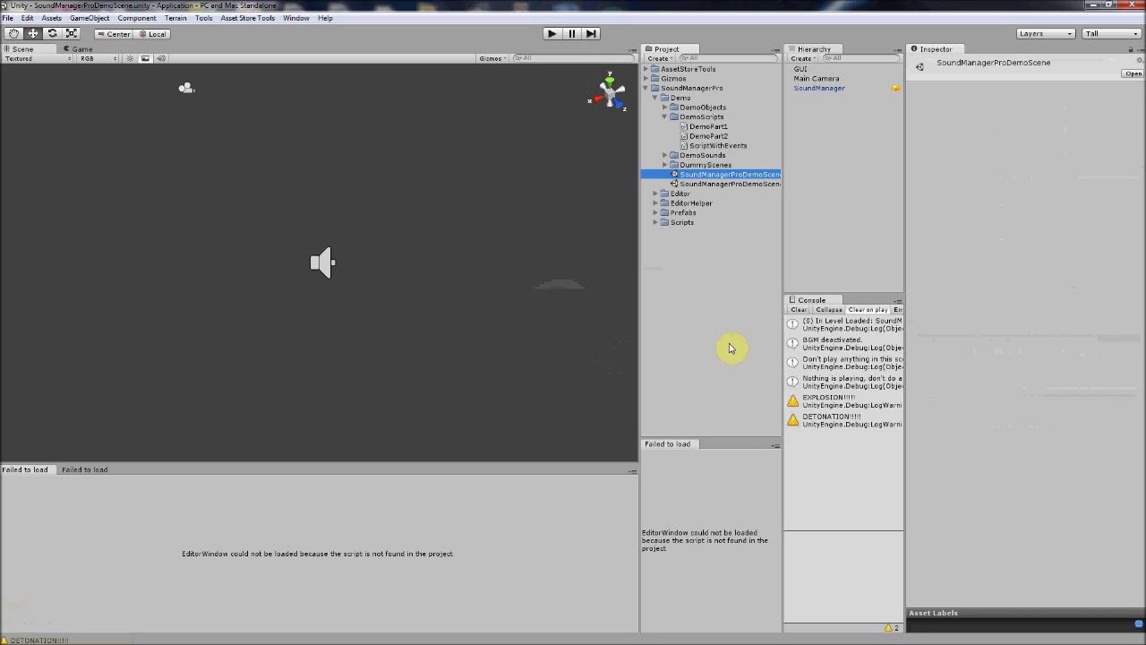
{"action": "left_click", "coordinate": [817, 89]}
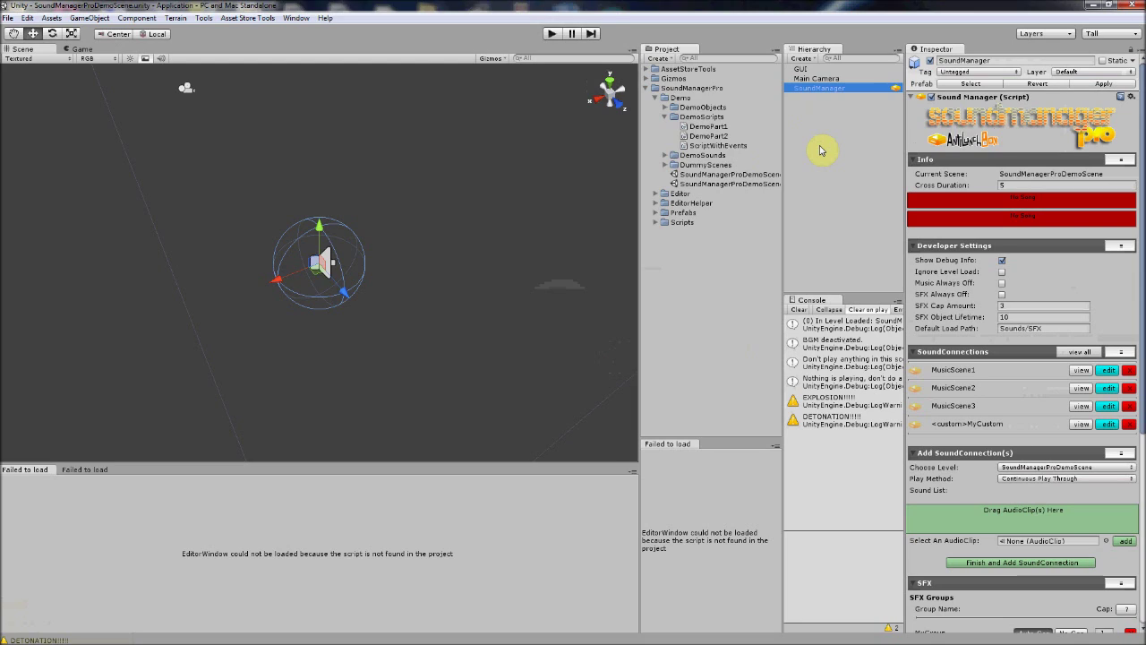
Drag SoundManager into the Prefabs folder and review the new prefab's debug, SFX cap and load-path settings.
{"action": "left_click_drag", "start_coordinate": [820, 151], "coordinate": [661, 214]}
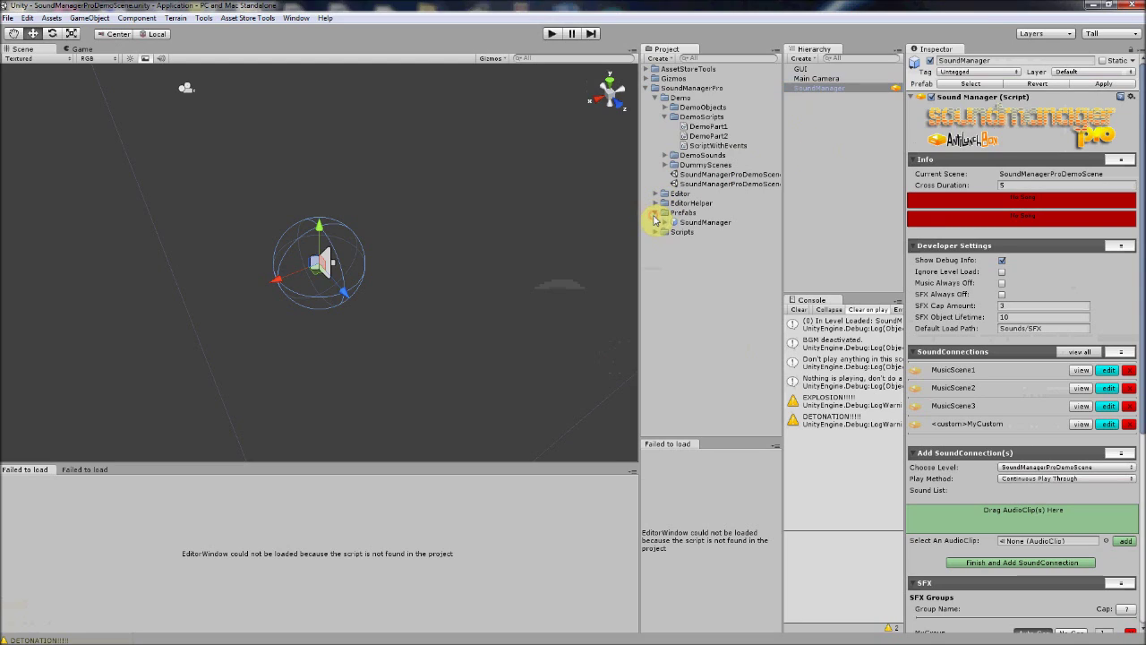
{"action": "left_click", "coordinate": [682, 223]}
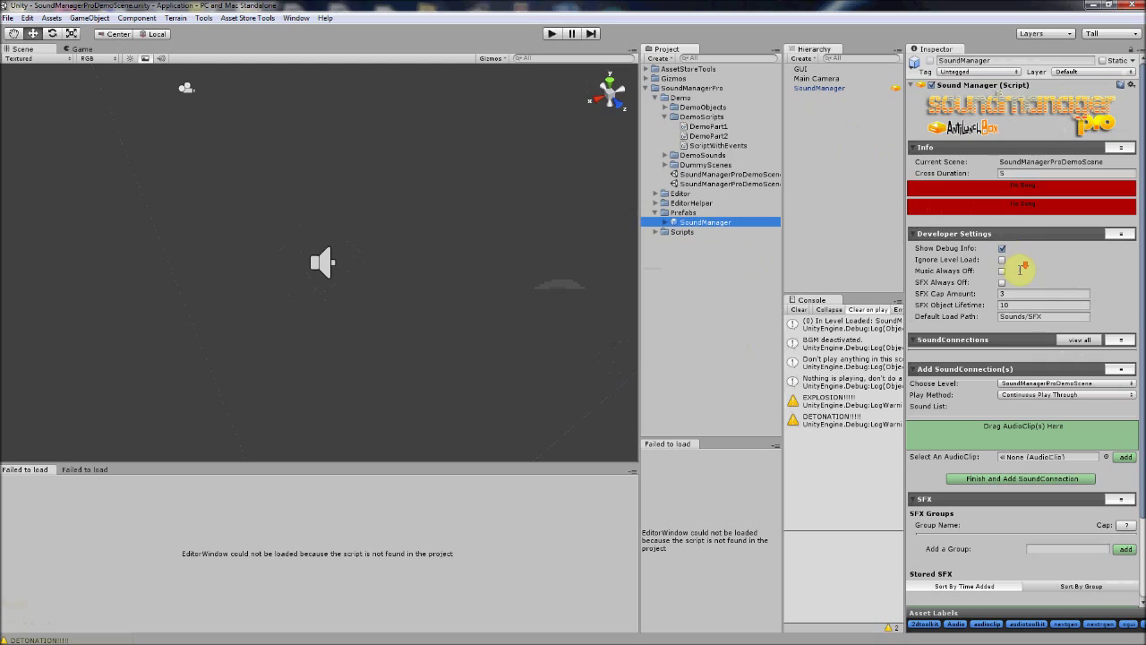
{"action": "scroll", "coordinate": [1018, 264], "scroll_direction": "down", "scroll_amount": 3}
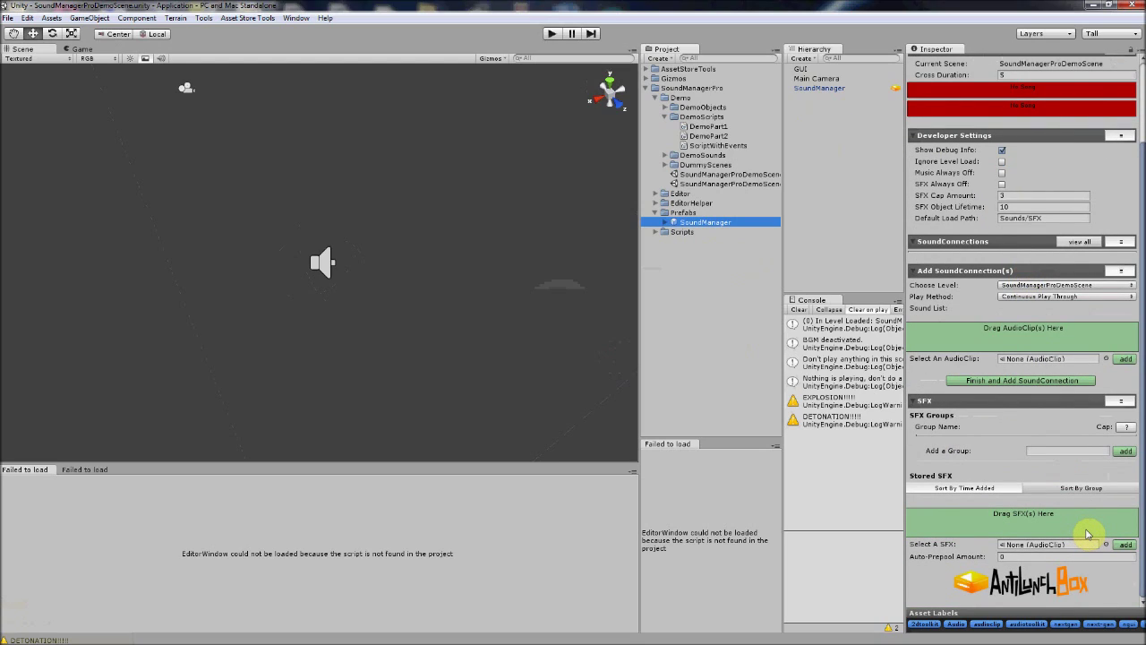
Select SoundManager and expand the Laser1, Laser2, Flashbang1 and Pentakill1 stored SFX entries.
{"action": "left_click", "coordinate": [828, 90]}
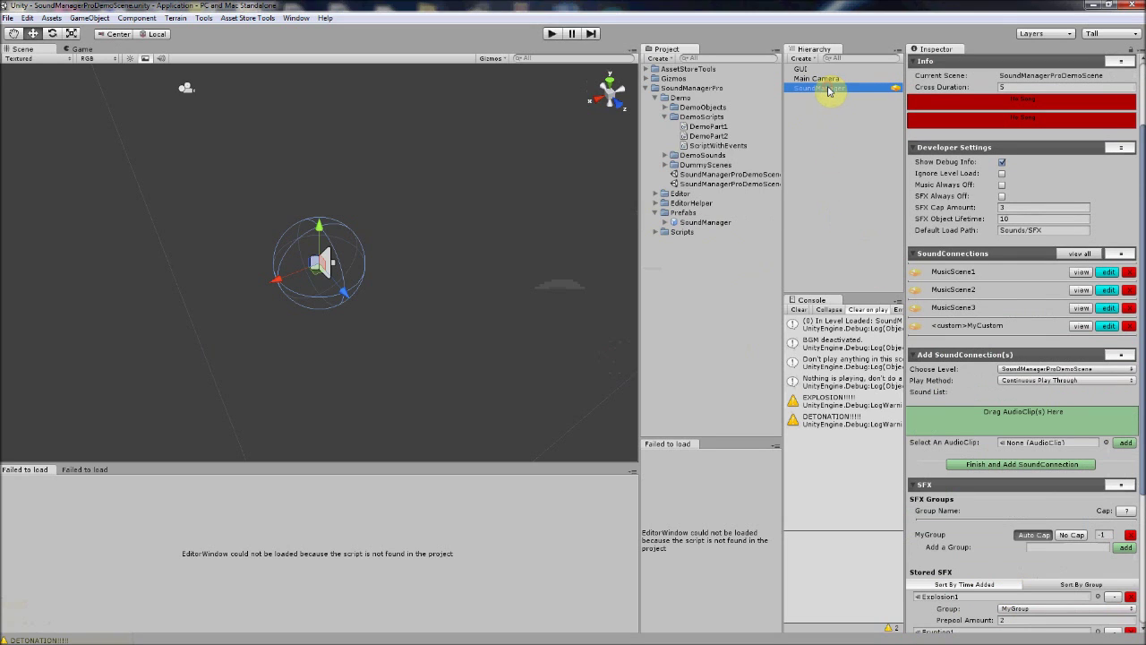
{"action": "scroll", "coordinate": [1011, 260], "scroll_direction": "down", "scroll_amount": 10}
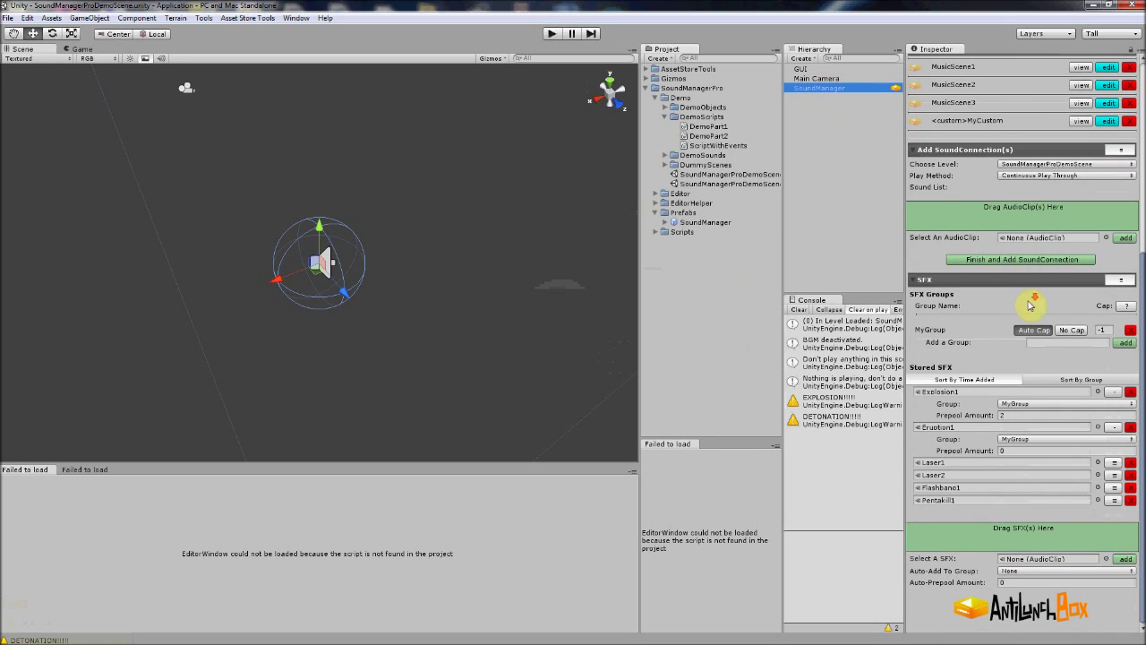
{"action": "left_click", "coordinate": [1113, 463]}
{"action": "left_click", "coordinate": [1114, 498]}
{"action": "left_click", "coordinate": [1113, 533]}
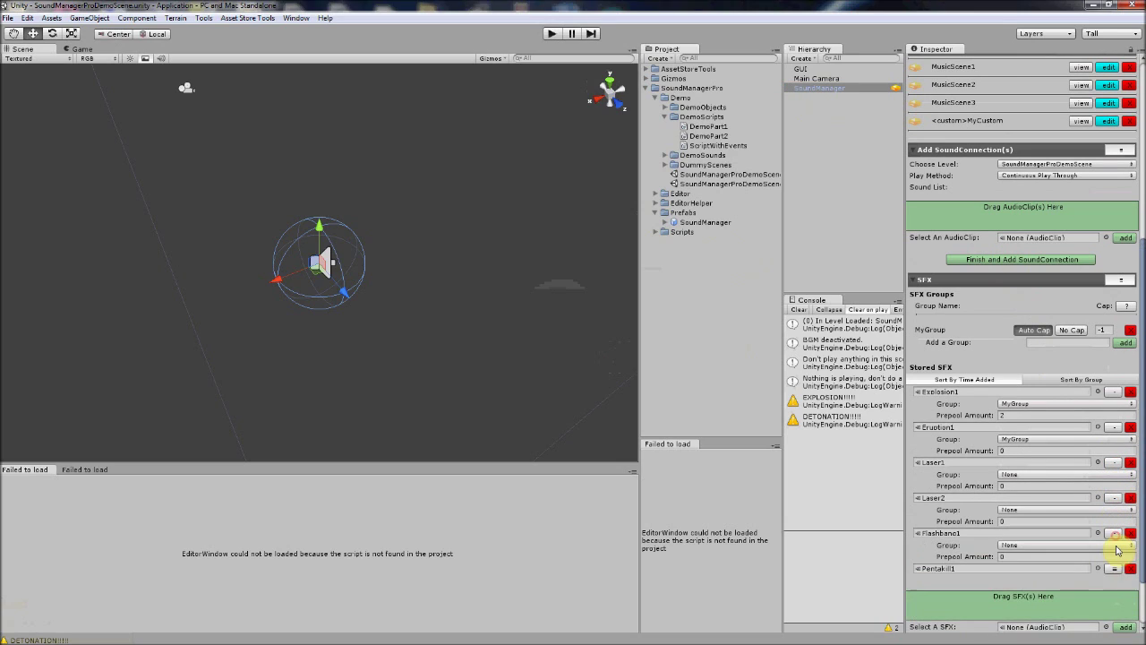
{"action": "left_click", "coordinate": [1114, 568]}
Sort stored SFX by time added, edit Explosion1's prepool amount, and enter play mode.
{"action": "left_click", "coordinate": [983, 381]}
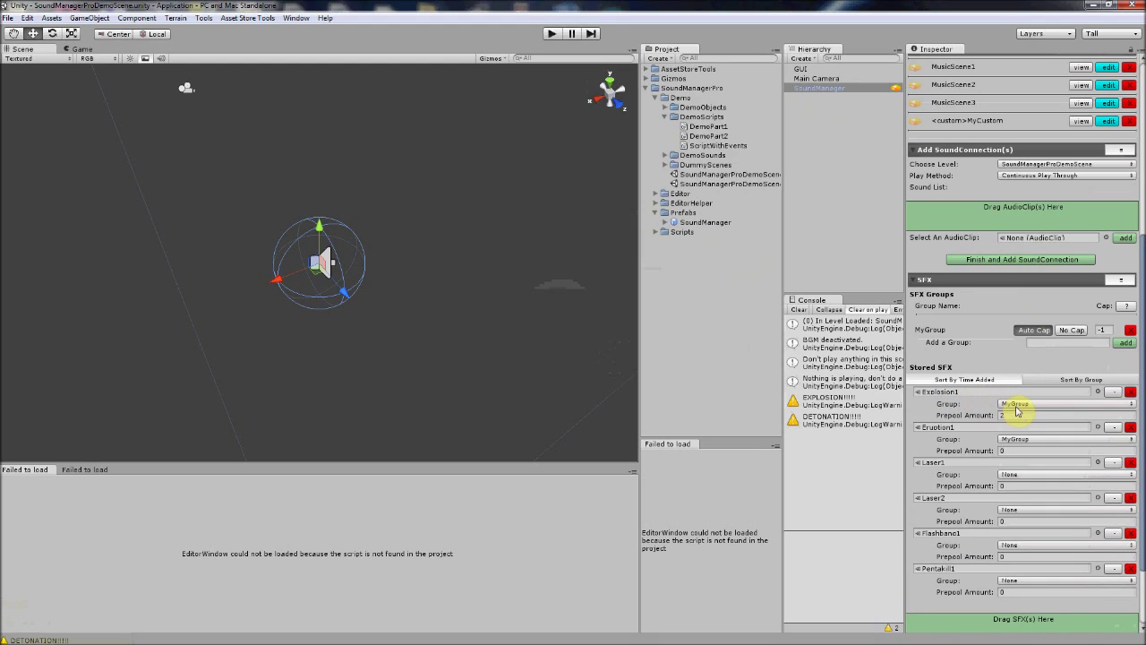
{"action": "left_click", "coordinate": [1012, 415]}
{"action": "left_click", "coordinate": [552, 34]}
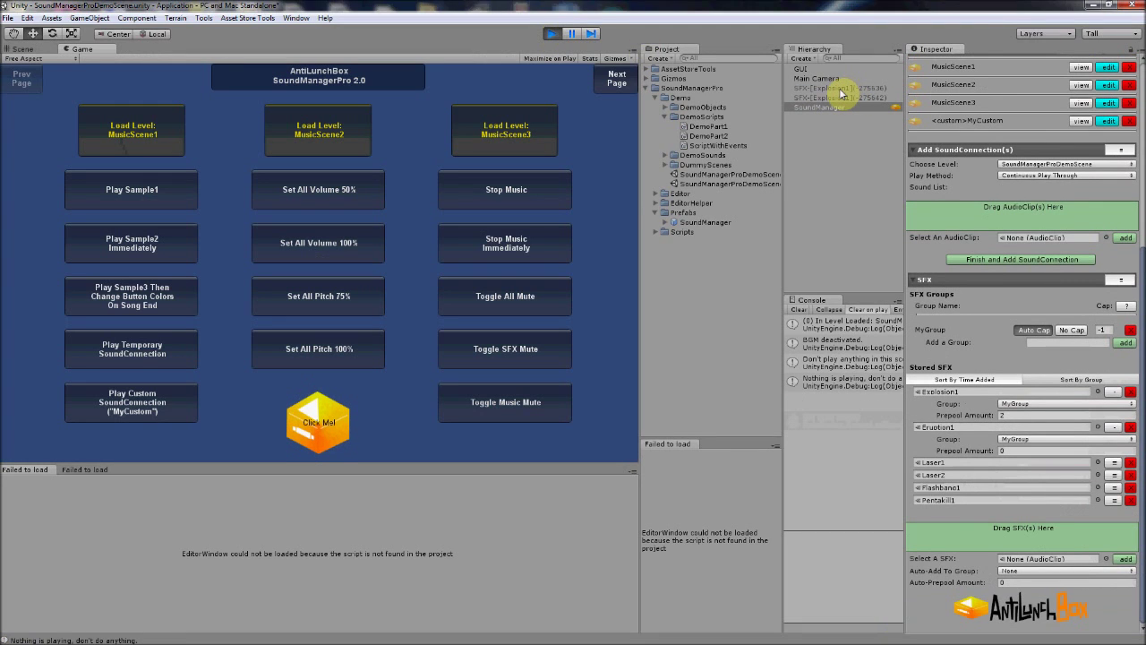
Switch between the two pooled SFX-(Explosion1) objects in the Inspector, then stop the demo.
{"action": "left_click", "coordinate": [841, 97]}
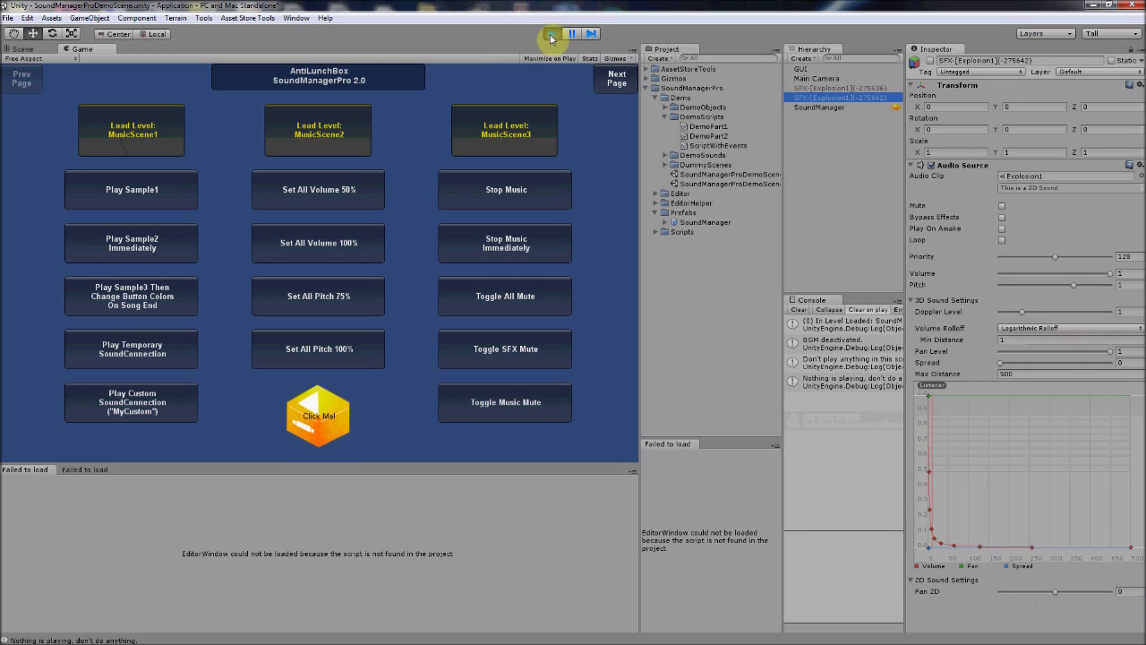
{"action": "left_click", "coordinate": [828, 88]}
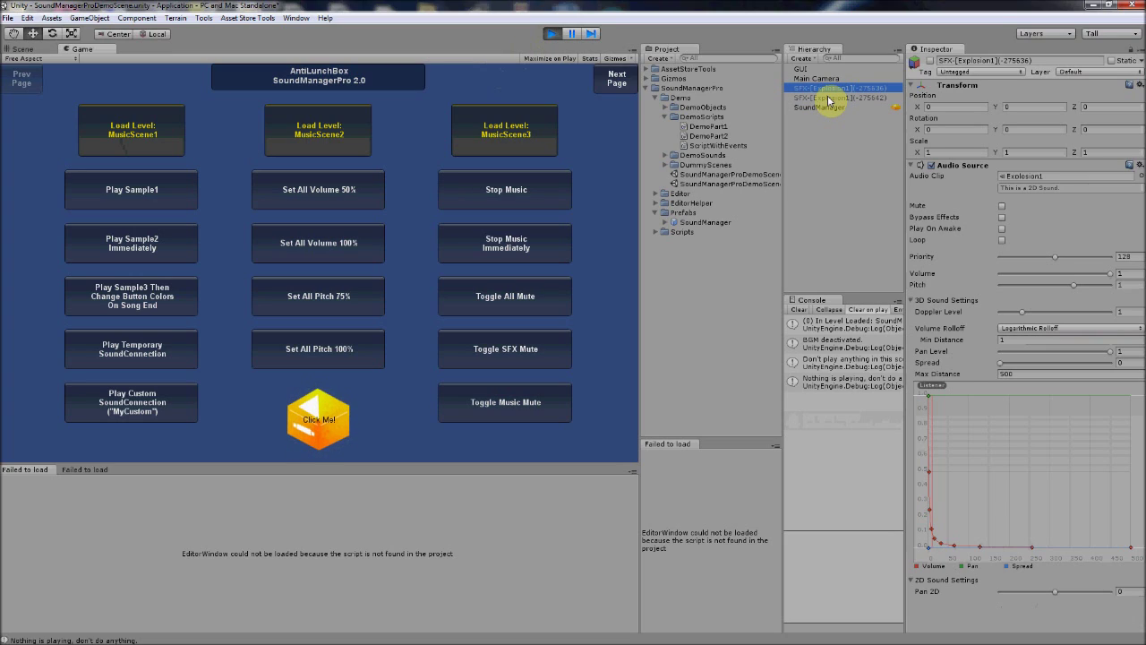
{"action": "left_click", "coordinate": [829, 97]}
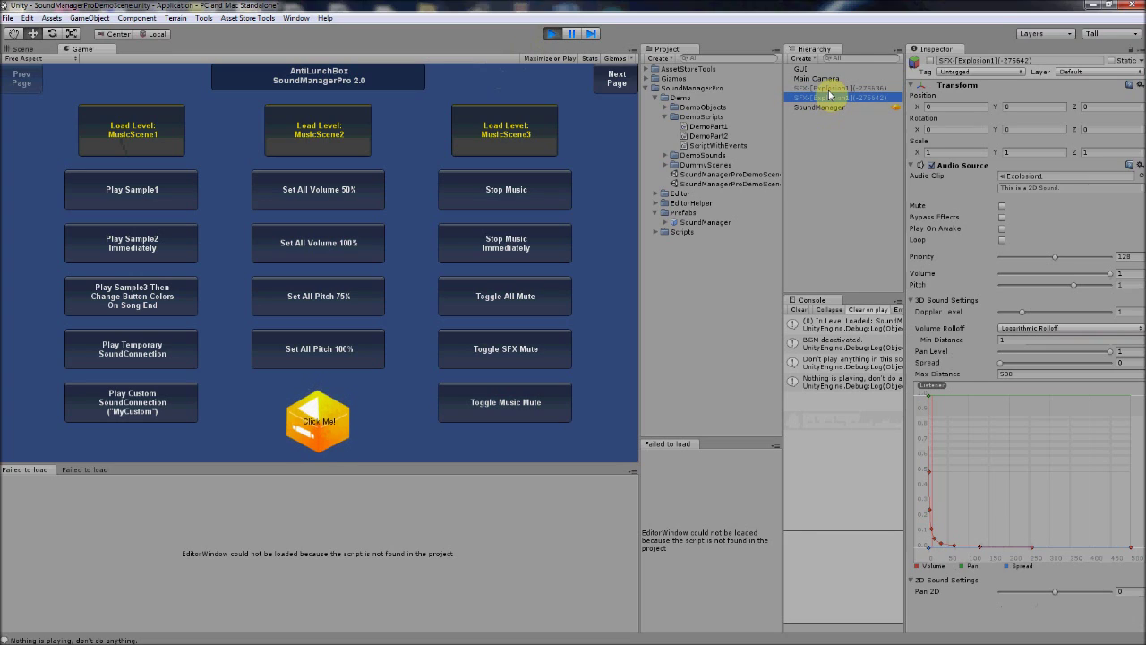
{"action": "left_click", "coordinate": [829, 90]}
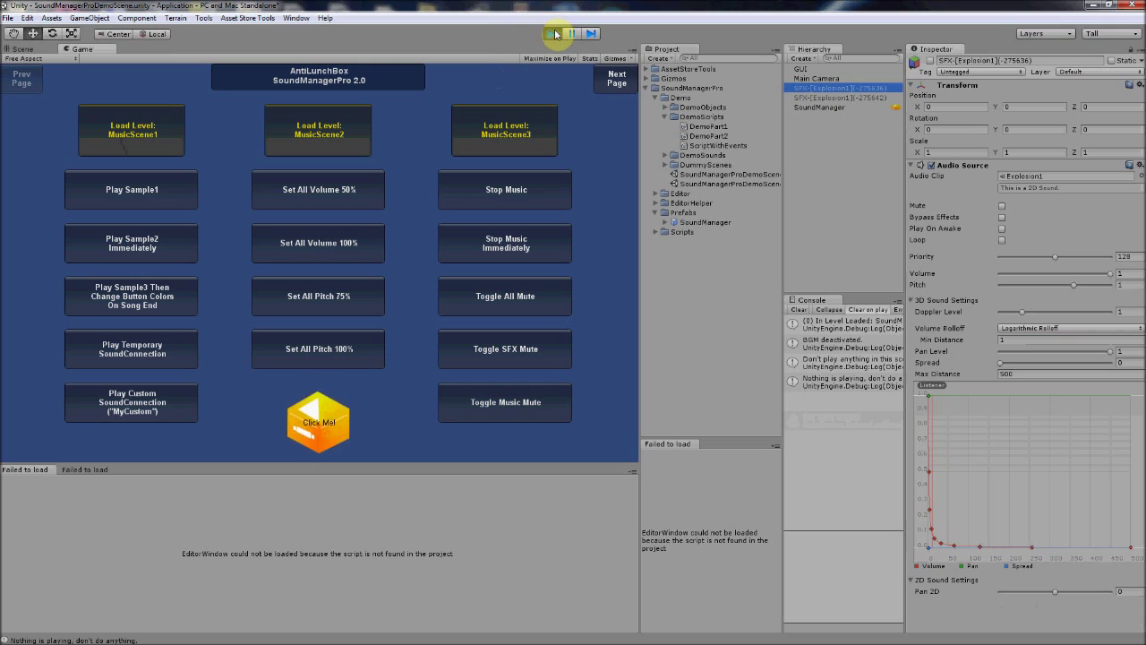
{"action": "left_click", "coordinate": [551, 34]}
Show SoundManager's SFX section in the Inspector and expand the DemoSounds clip folder.
{"action": "left_click", "coordinate": [810, 88]}
{"action": "scroll", "coordinate": [1048, 394], "scroll_direction": "down", "scroll_amount": 5}
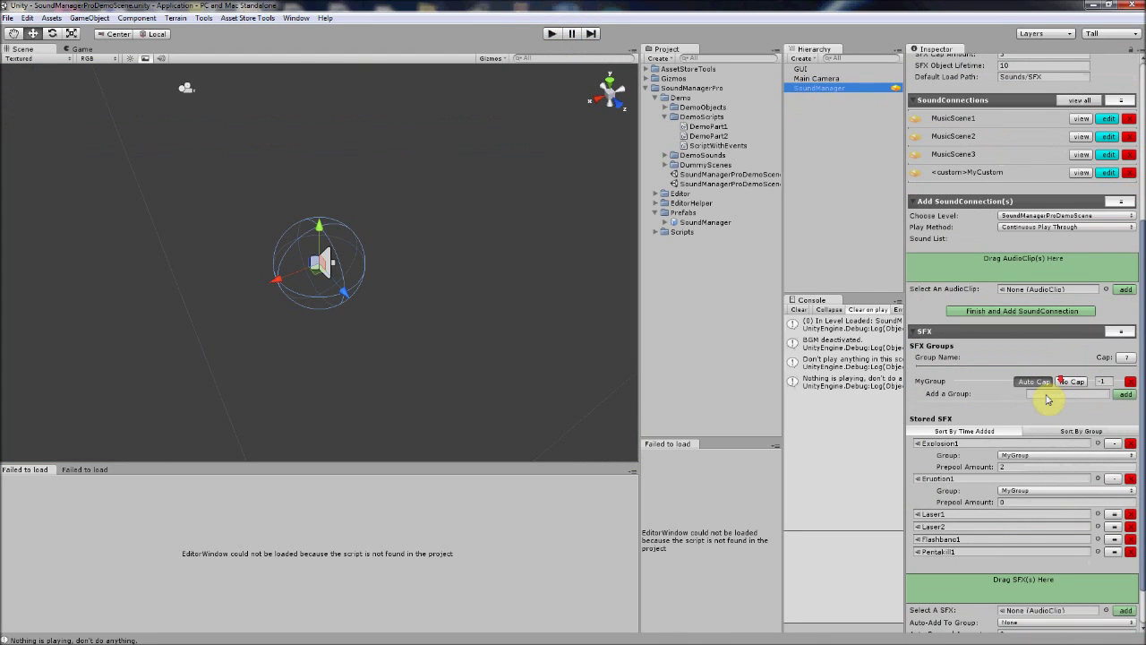
{"action": "scroll", "coordinate": [1049, 397], "scroll_direction": "down", "scroll_amount": 2}
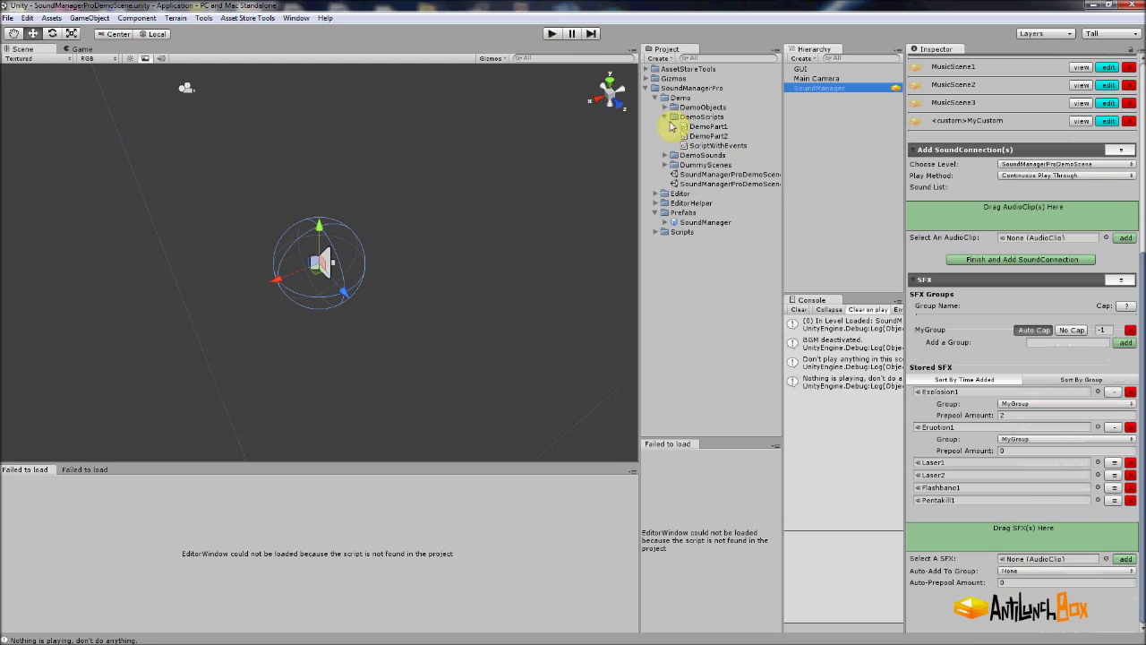
{"action": "left_click", "coordinate": [665, 155]}
Drag a DemoSounds clip onto the Drag SFX(s) Here area and set Auto-Add To Group to None.
{"action": "left_click_drag", "start_coordinate": [702, 176], "coordinate": [1011, 534]}
{"action": "left_click", "coordinate": [1020, 570]}
{"action": "left_click", "coordinate": [1027, 578]}
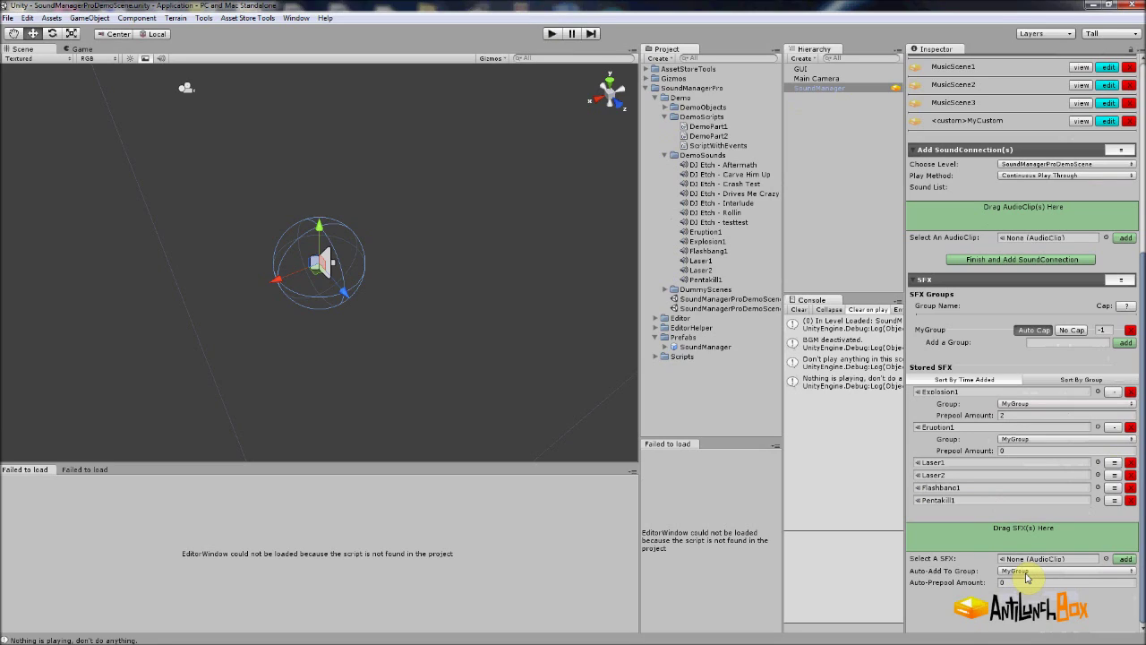
{"action": "left_click", "coordinate": [1026, 572]}
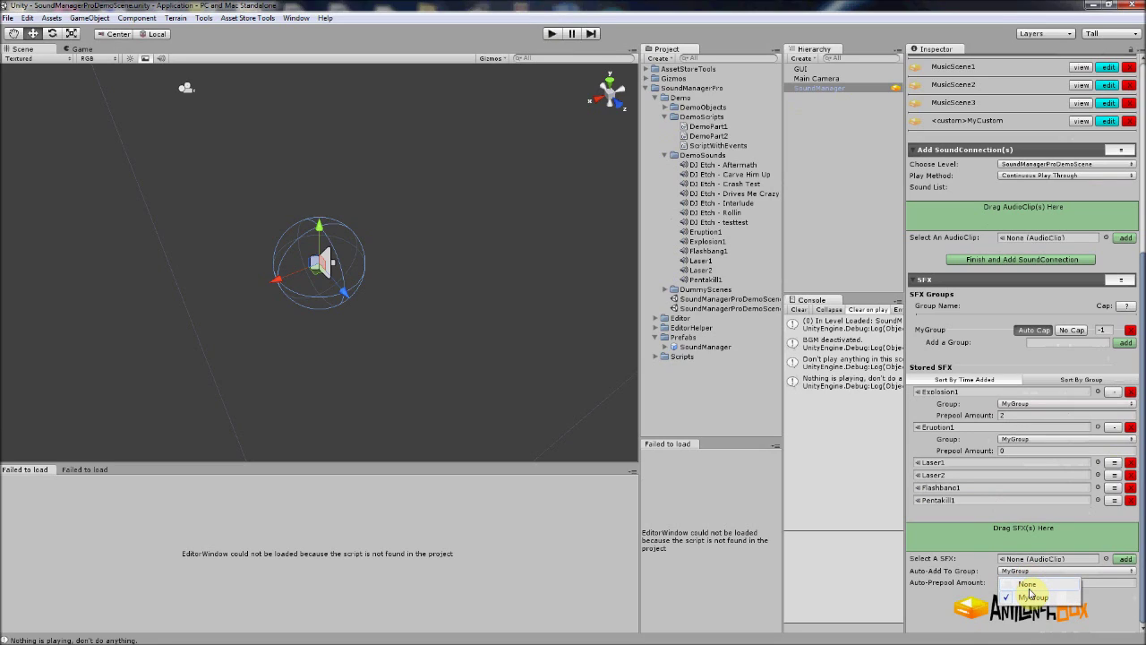
{"action": "left_click", "coordinate": [1028, 584]}
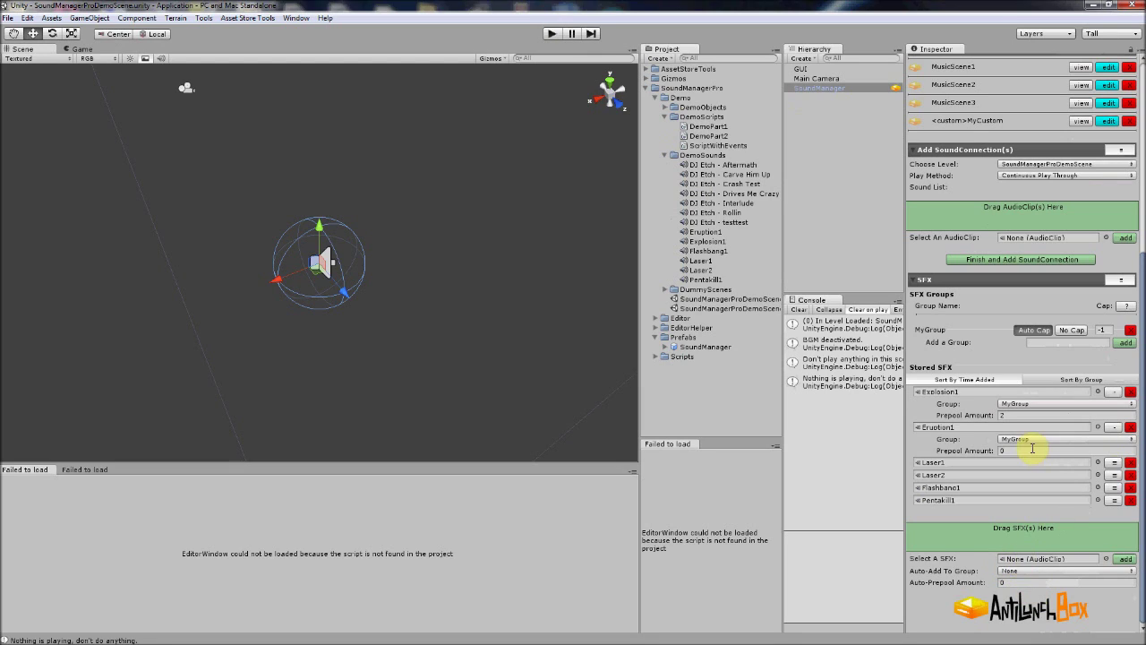
{"action": "scroll", "coordinate": [1012, 456], "scroll_direction": "up", "scroll_amount": 7}
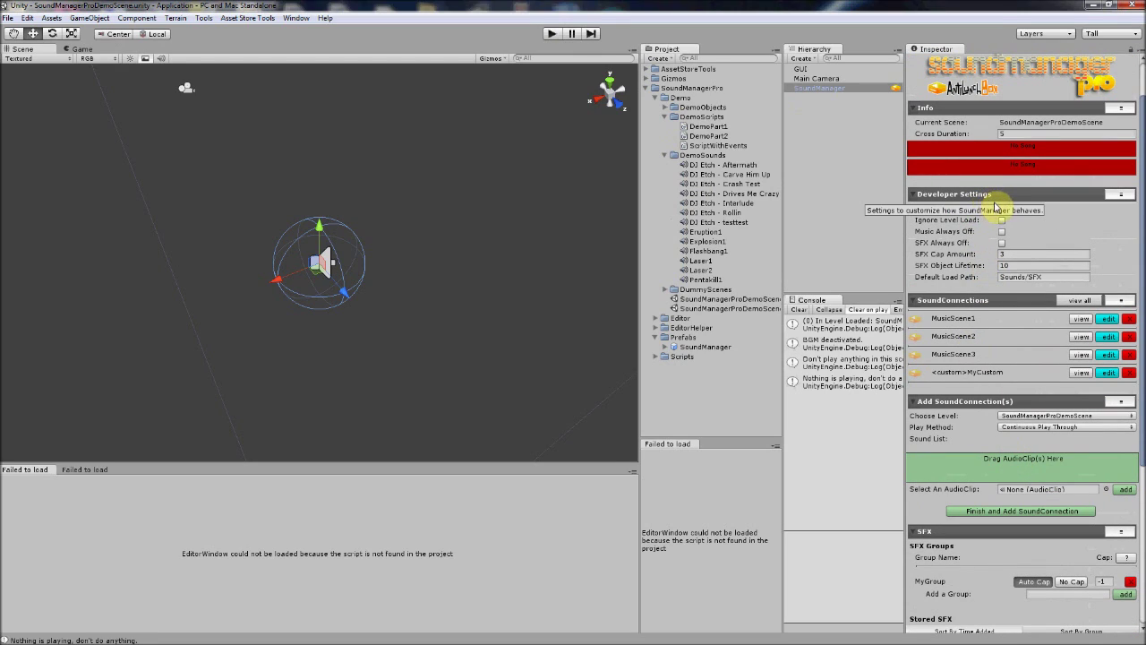
{"action": "left_click", "coordinate": [1021, 266]}
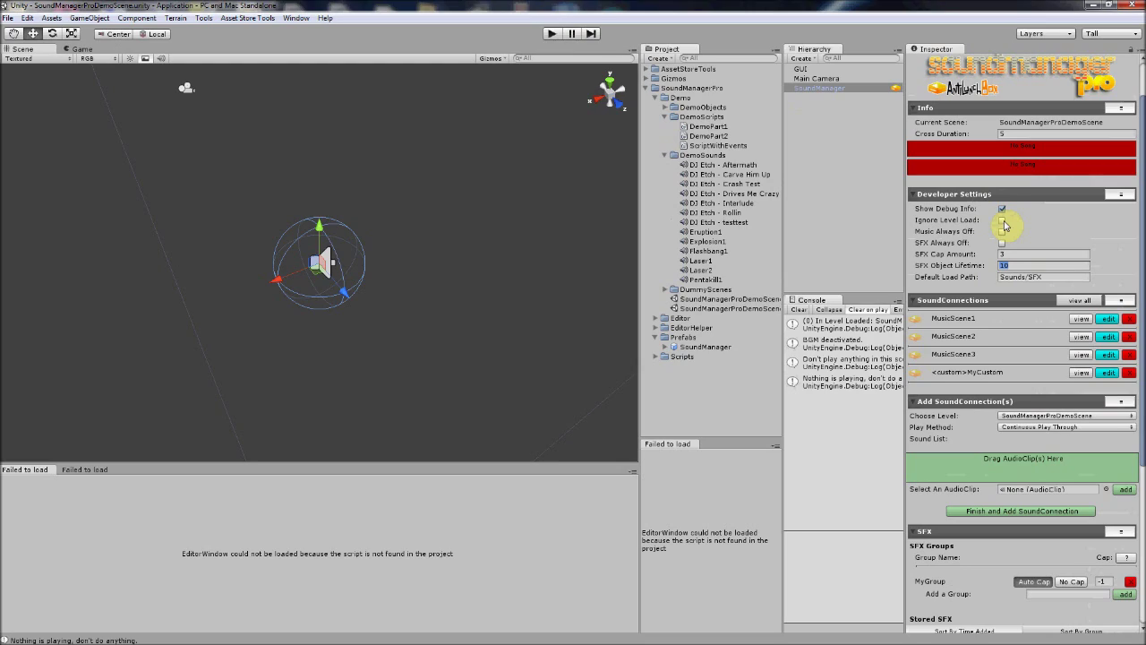
Start play mode, page twice to the cross-in and ducking demos, and trigger Cross in a SFX.
{"action": "left_click", "coordinate": [551, 34]}
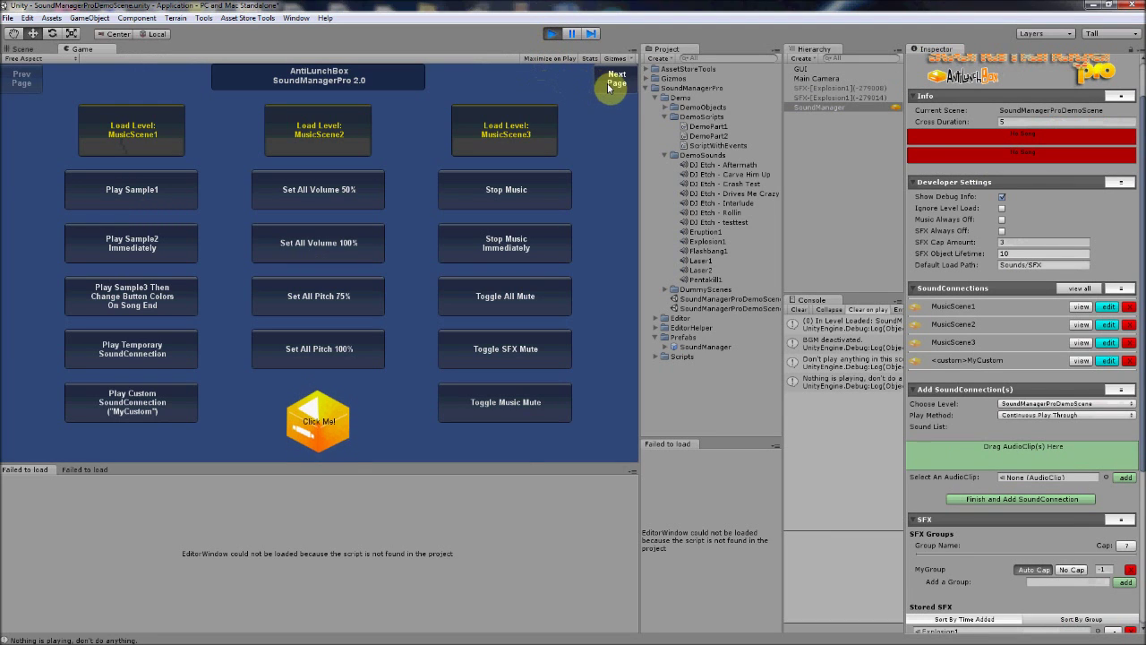
{"action": "left_click", "coordinate": [607, 82]}
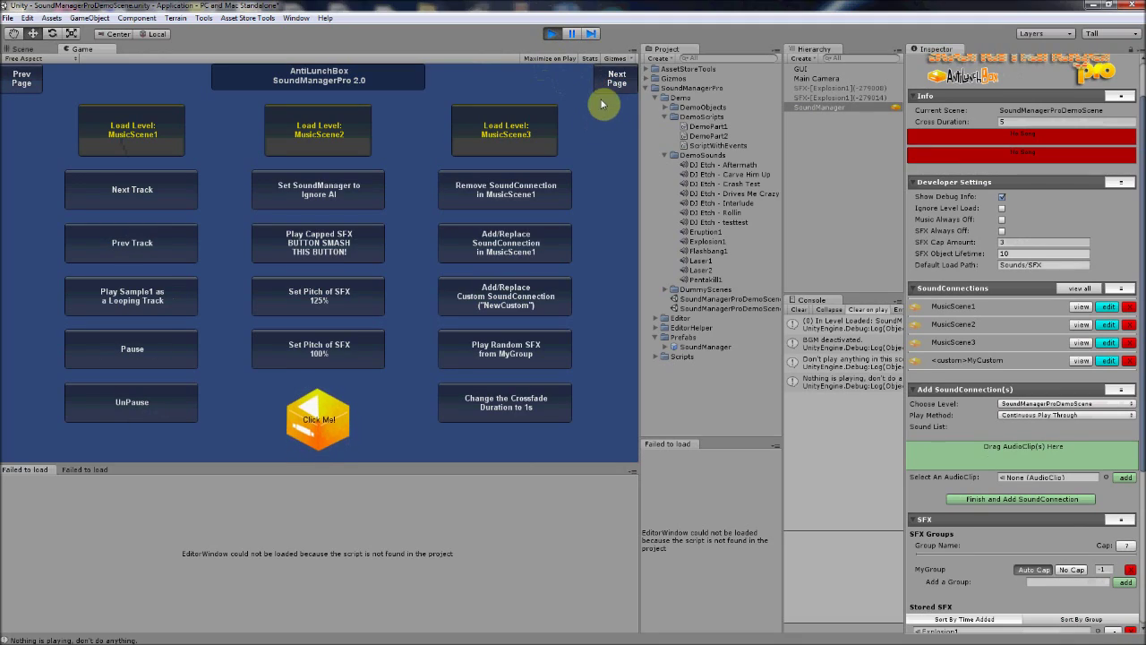
{"action": "left_click", "coordinate": [613, 85]}
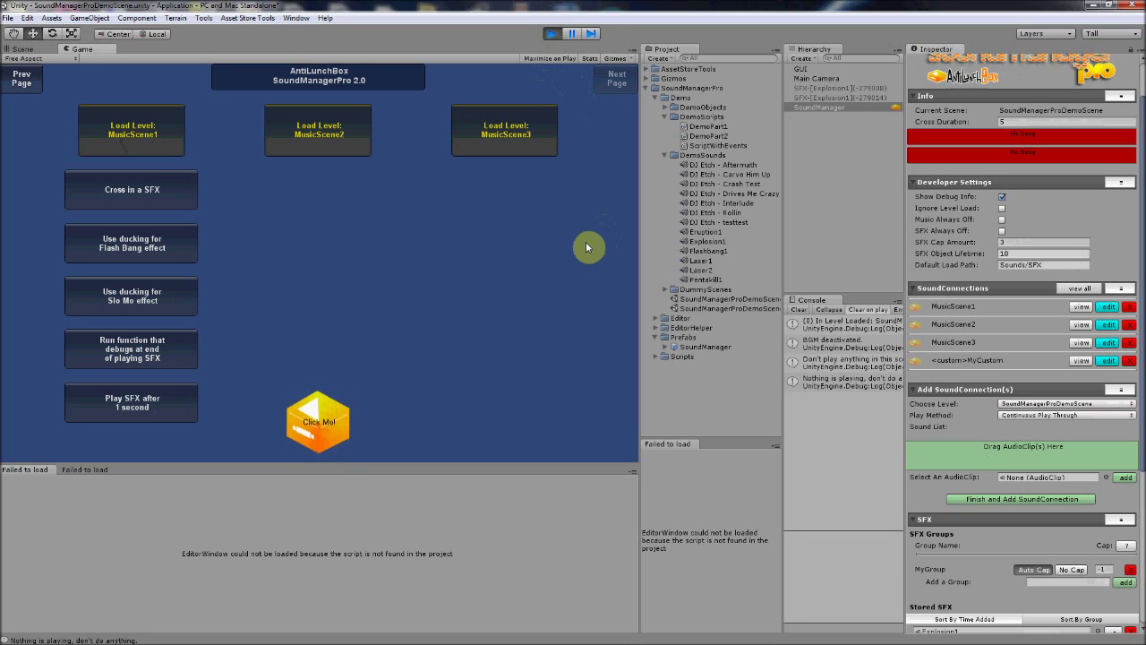
{"action": "left_click", "coordinate": [137, 201]}
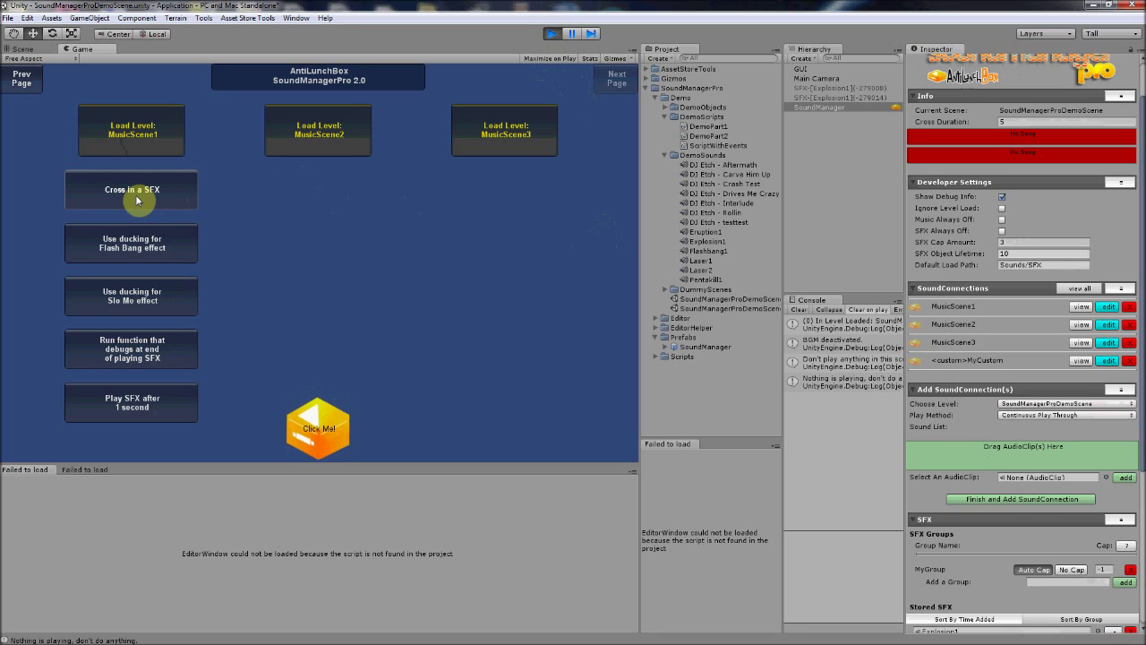
Cross in the Eruption1 SFX, then select the Eruption1 clip and preview it in the Inspector.
{"action": "left_click", "coordinate": [137, 201]}
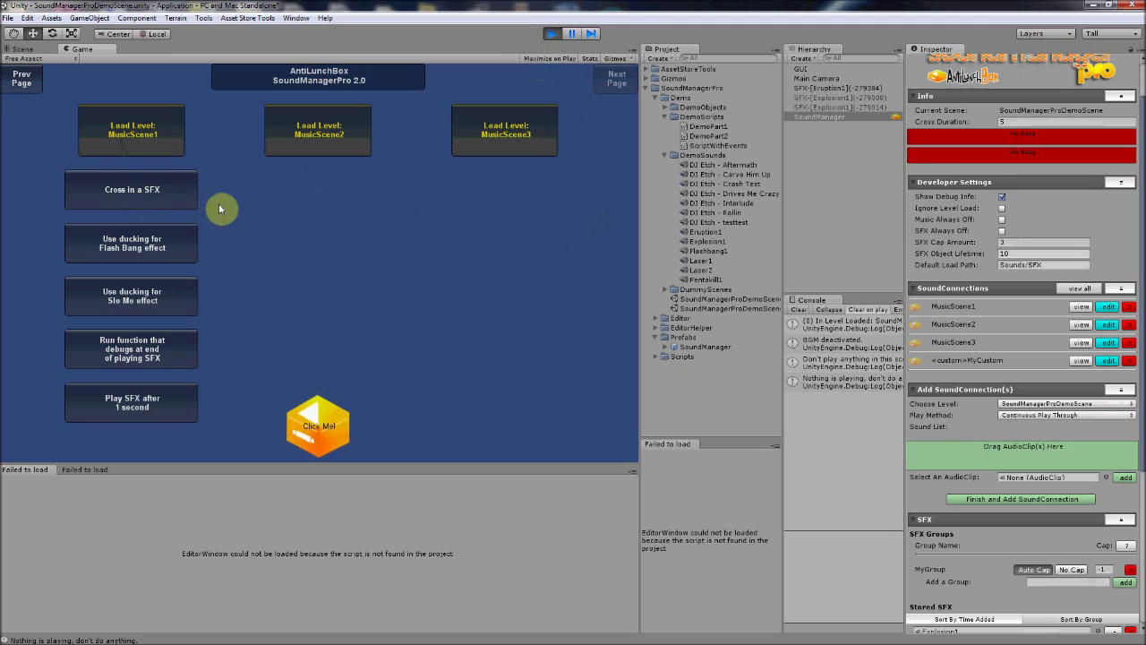
{"action": "left_click", "coordinate": [712, 233]}
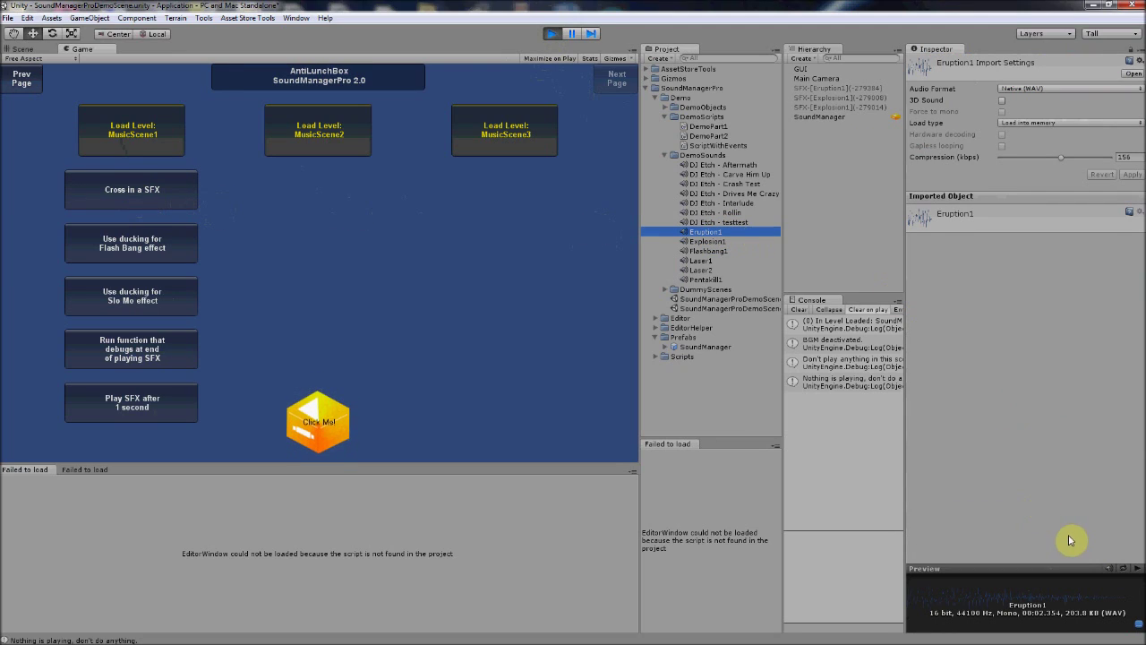
{"action": "left_click", "coordinate": [1141, 573]}
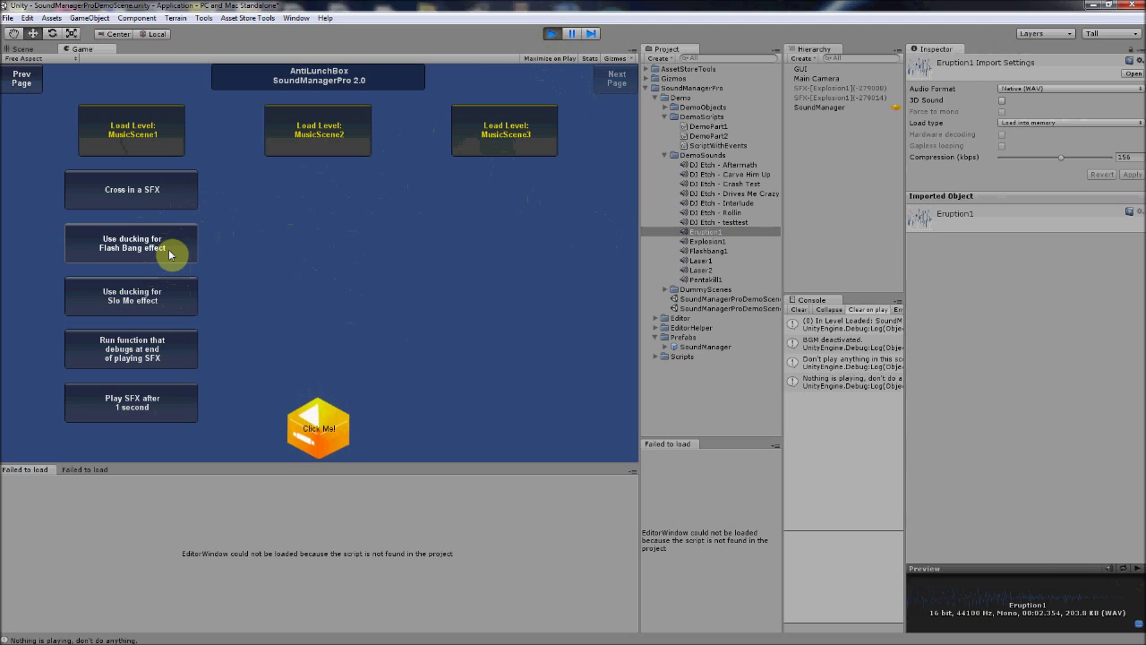
Load MusicScene2, run the Flash Bang ducking demo, then exit play mode.
{"action": "left_click", "coordinate": [336, 134]}
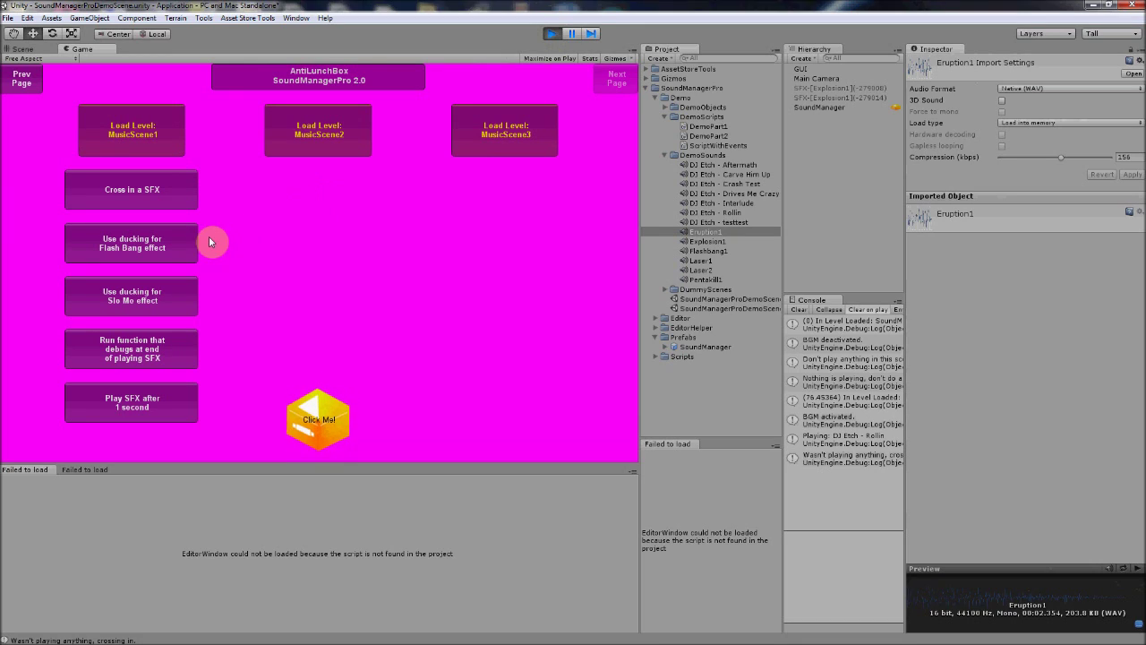
{"action": "left_click", "coordinate": [172, 252]}
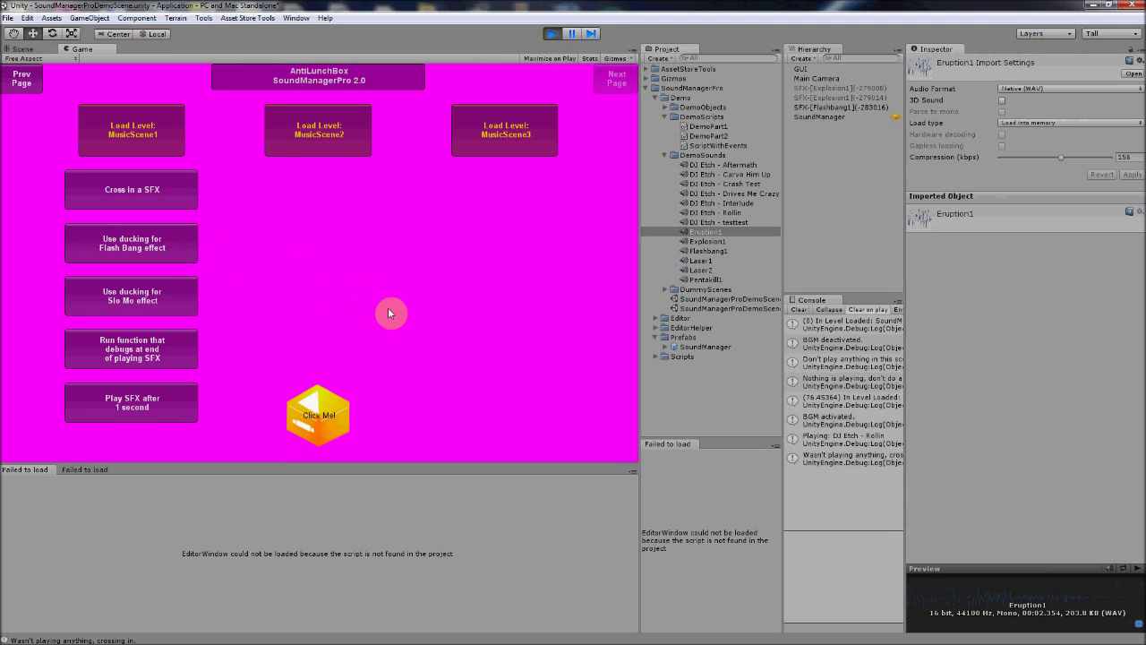
{"action": "left_click", "coordinate": [552, 34]}
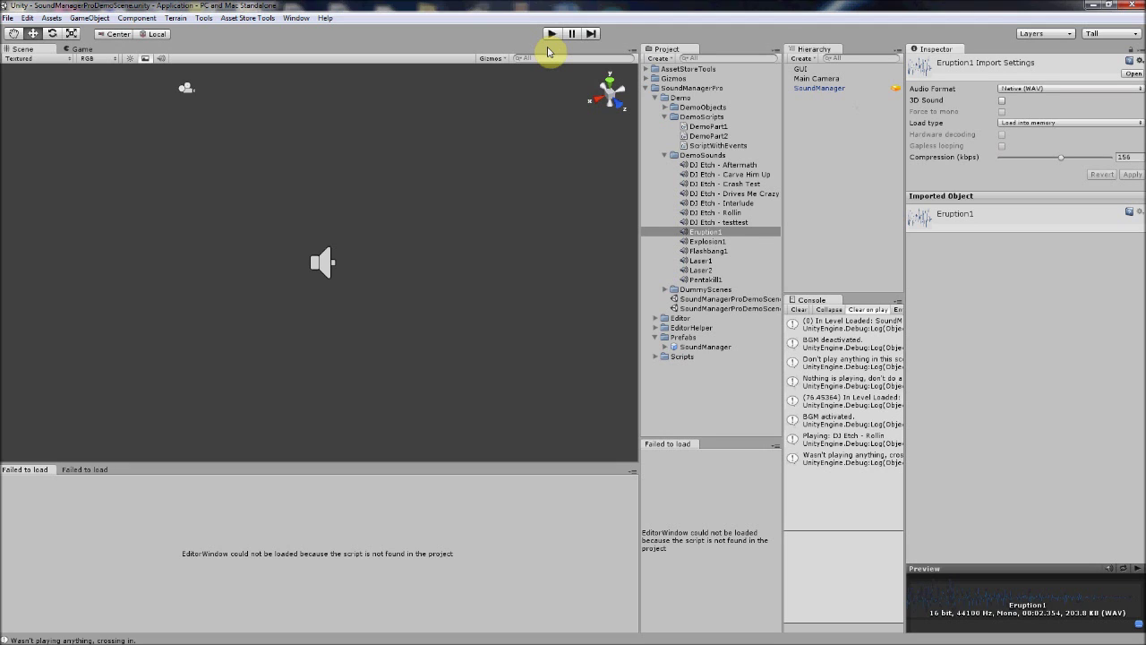
Replay the demo, page twice, load MusicScene2, and run the Slo Mo ducking demo.
{"action": "left_click", "coordinate": [551, 34]}
{"action": "left_click", "coordinate": [611, 79]}
{"action": "left_click", "coordinate": [612, 79]}
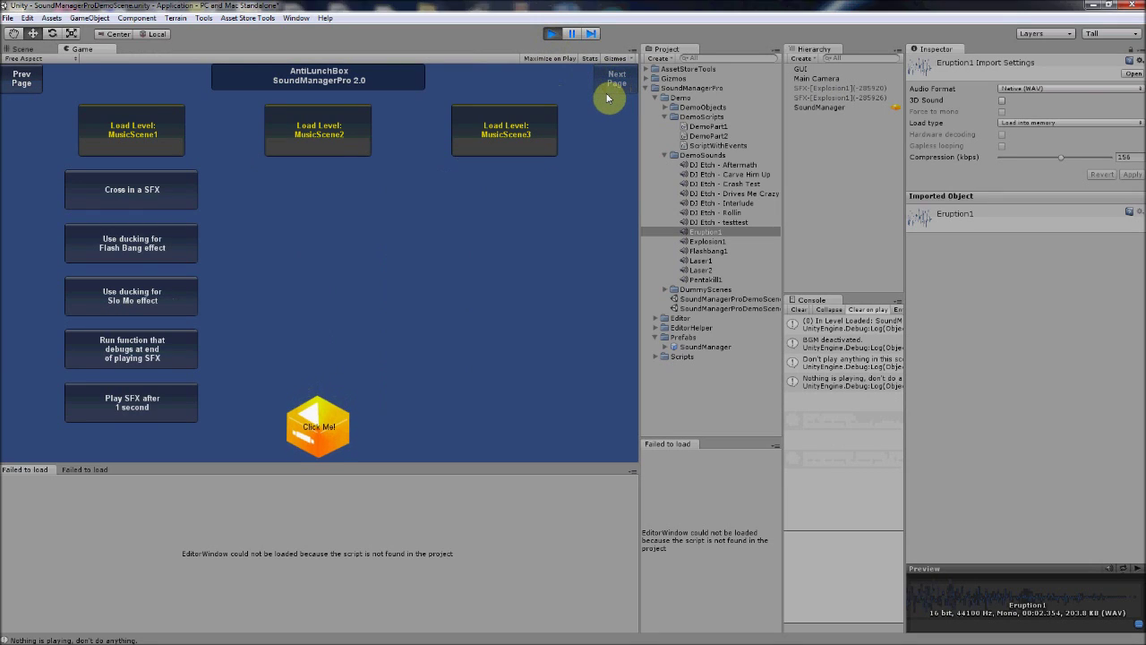
{"action": "left_click", "coordinate": [308, 135]}
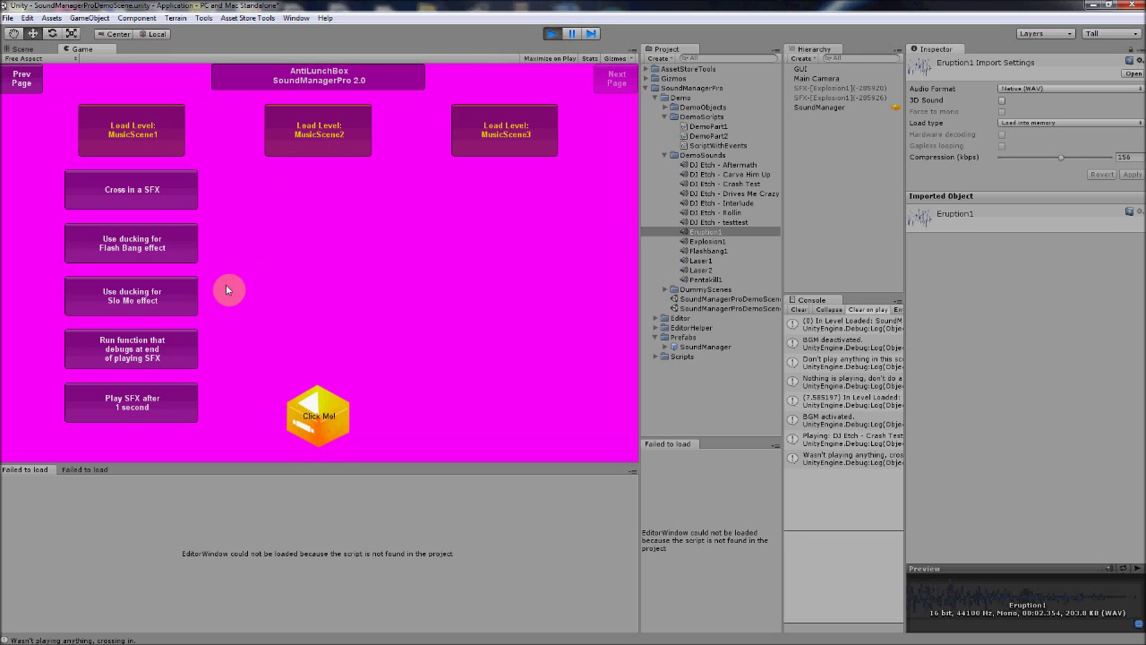
{"action": "left_click", "coordinate": [153, 303]}
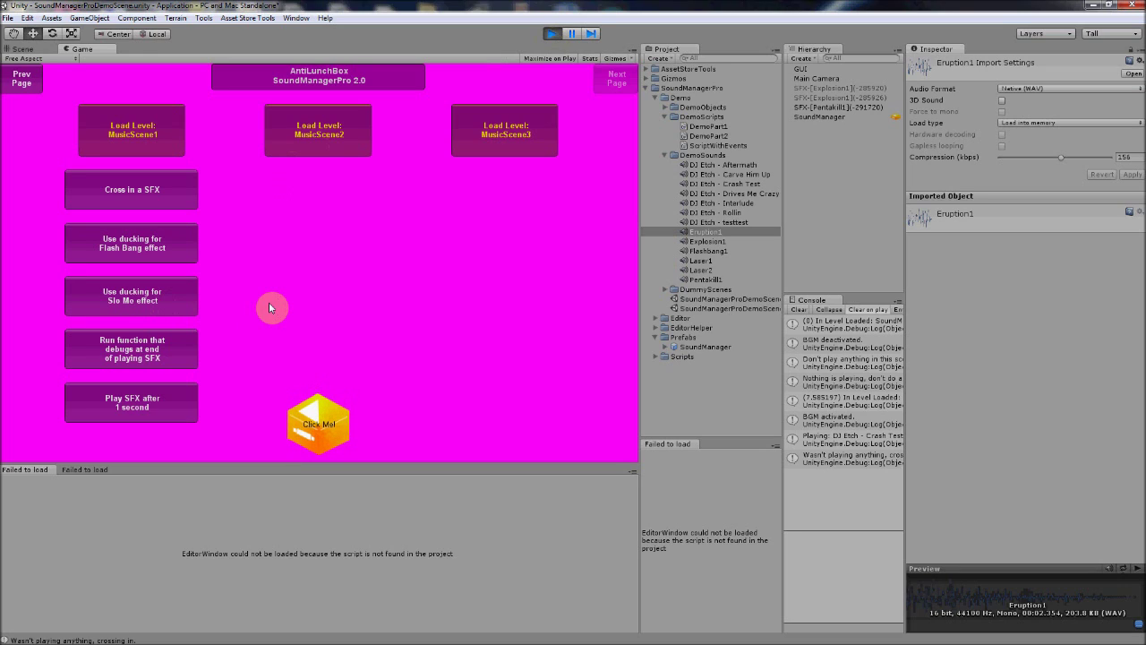
Restart play mode and go to the Next Page of demo buttons.
{"action": "left_click", "coordinate": [553, 34]}
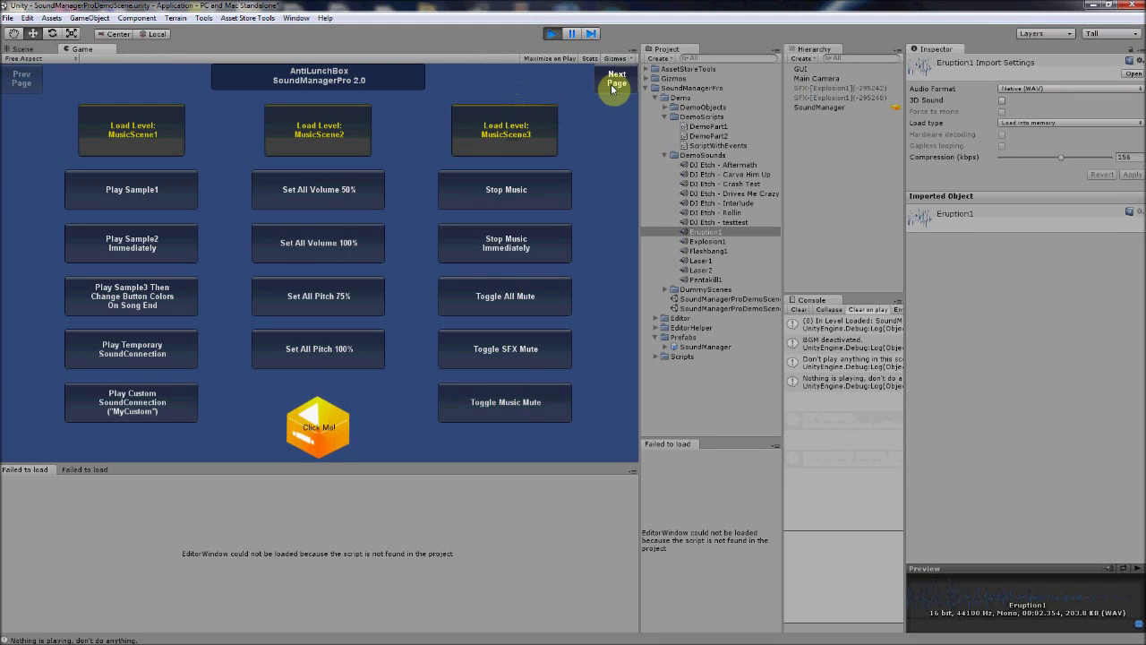
{"action": "left_click", "coordinate": [618, 81]}
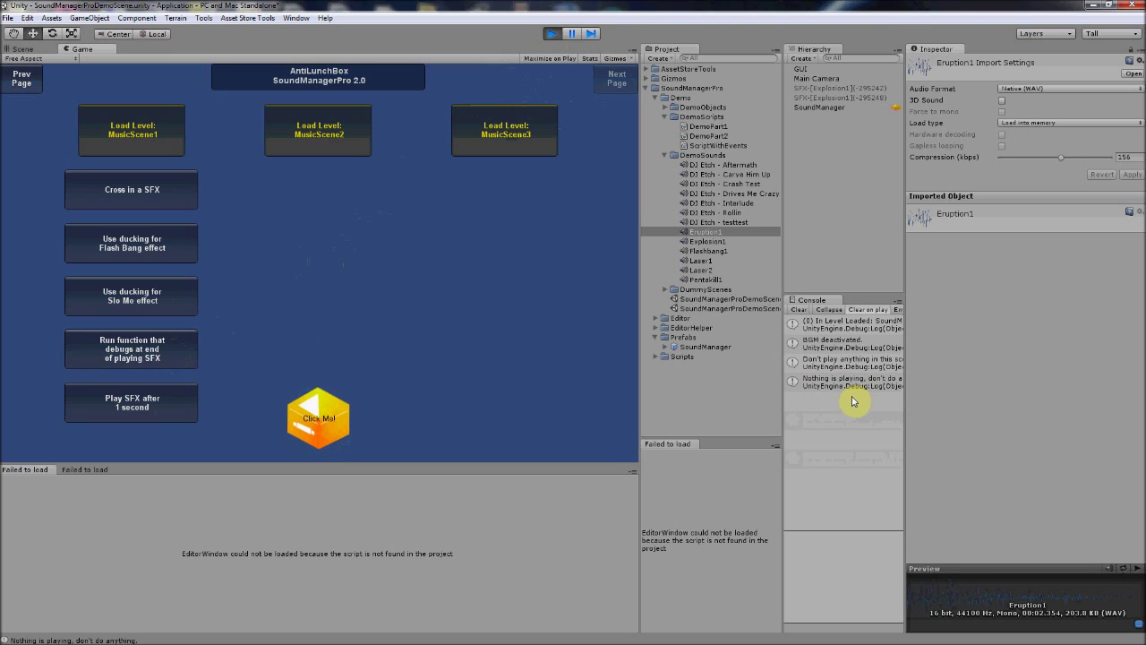
Run the end-of-SFX debug demo, then play the SFX delayed by one second.
{"action": "left_click", "coordinate": [156, 329]}
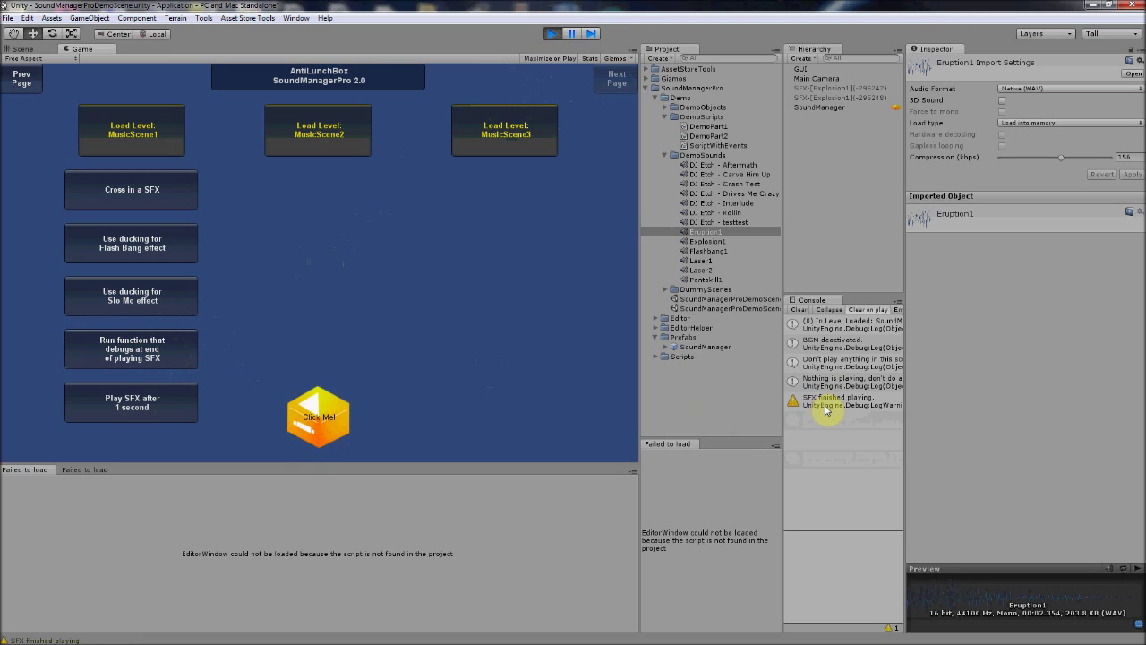
{"action": "left_click", "coordinate": [159, 403]}
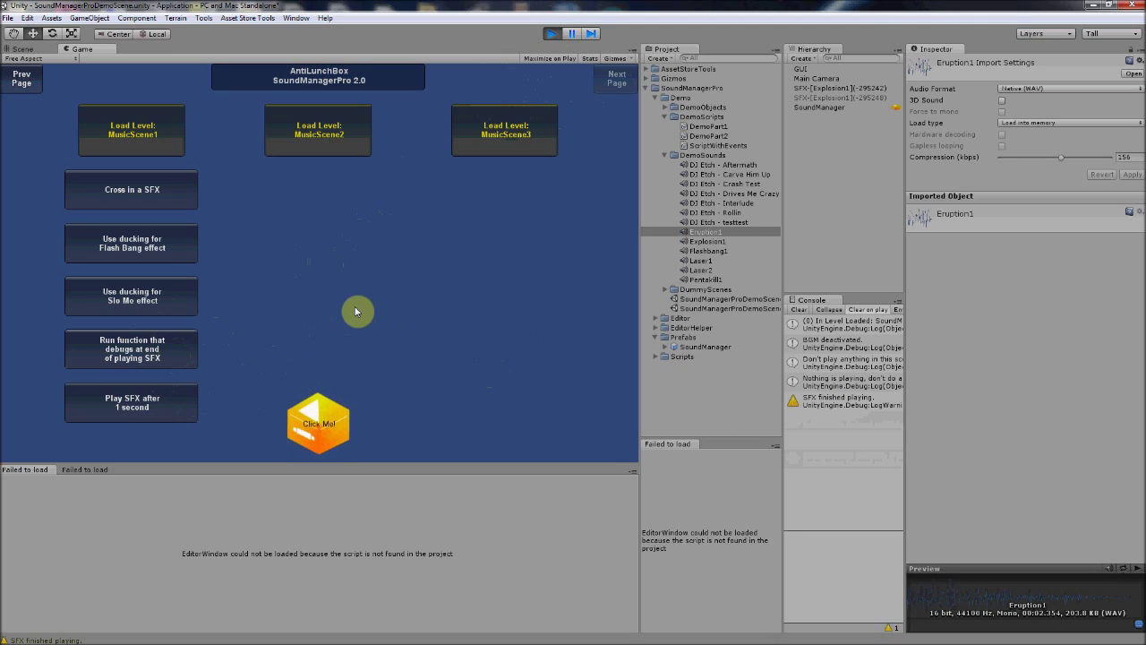